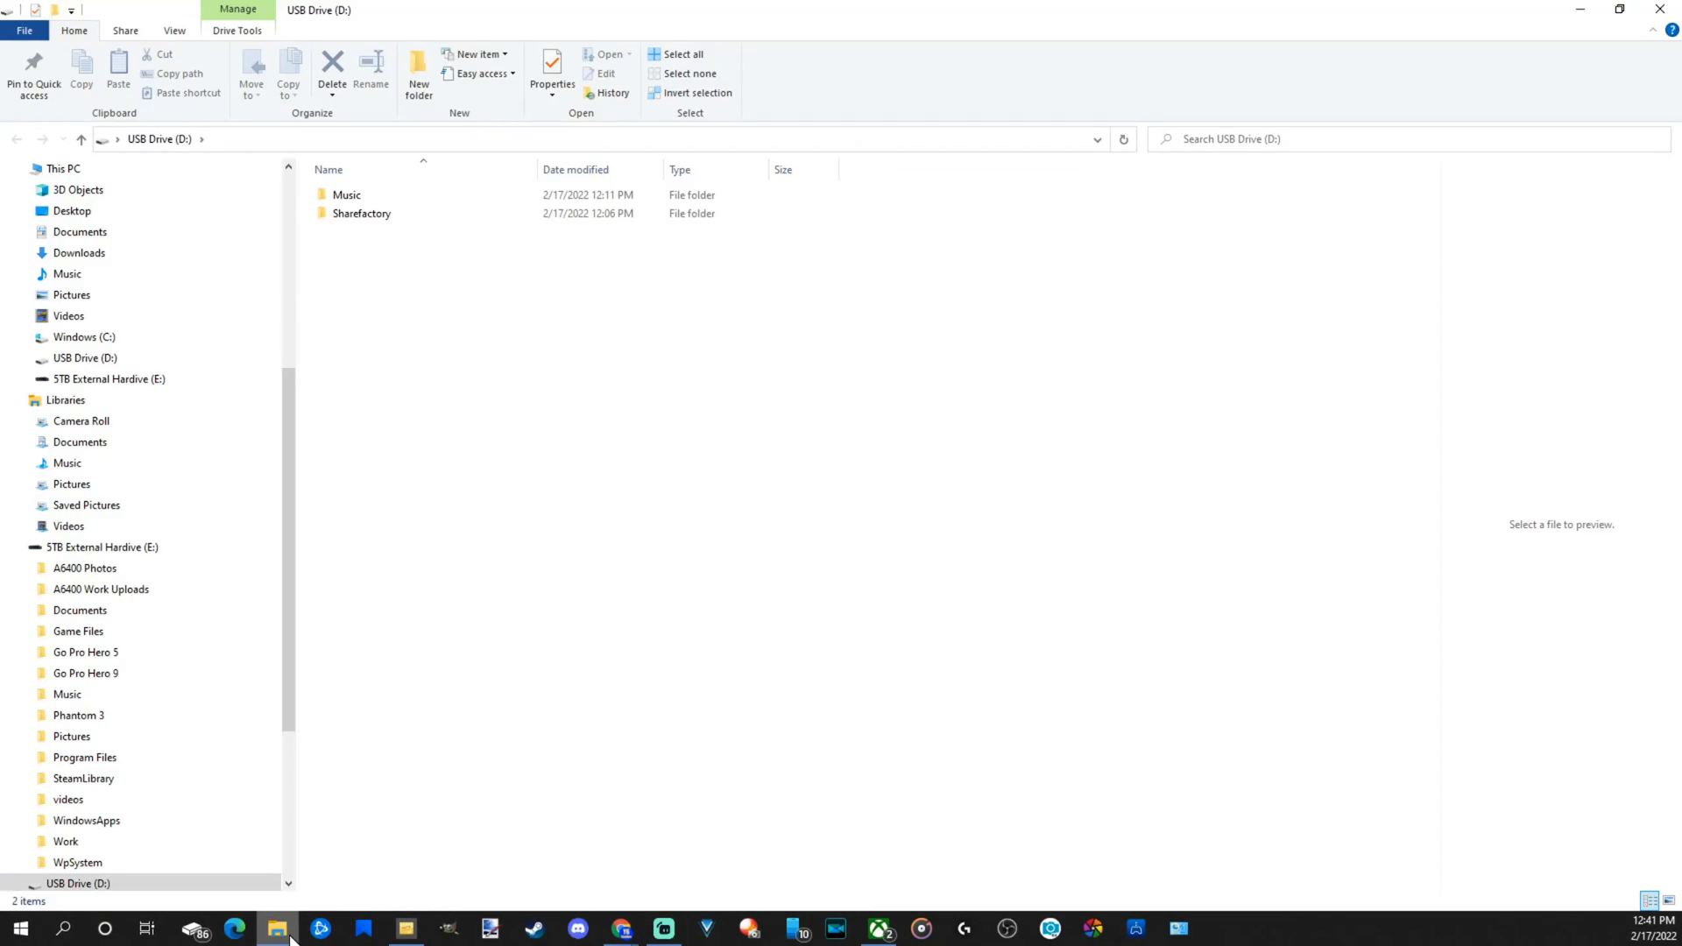
- Review the USB drive's format options (exFAT file system) and close them without formatting
mouse_move(290, 936)
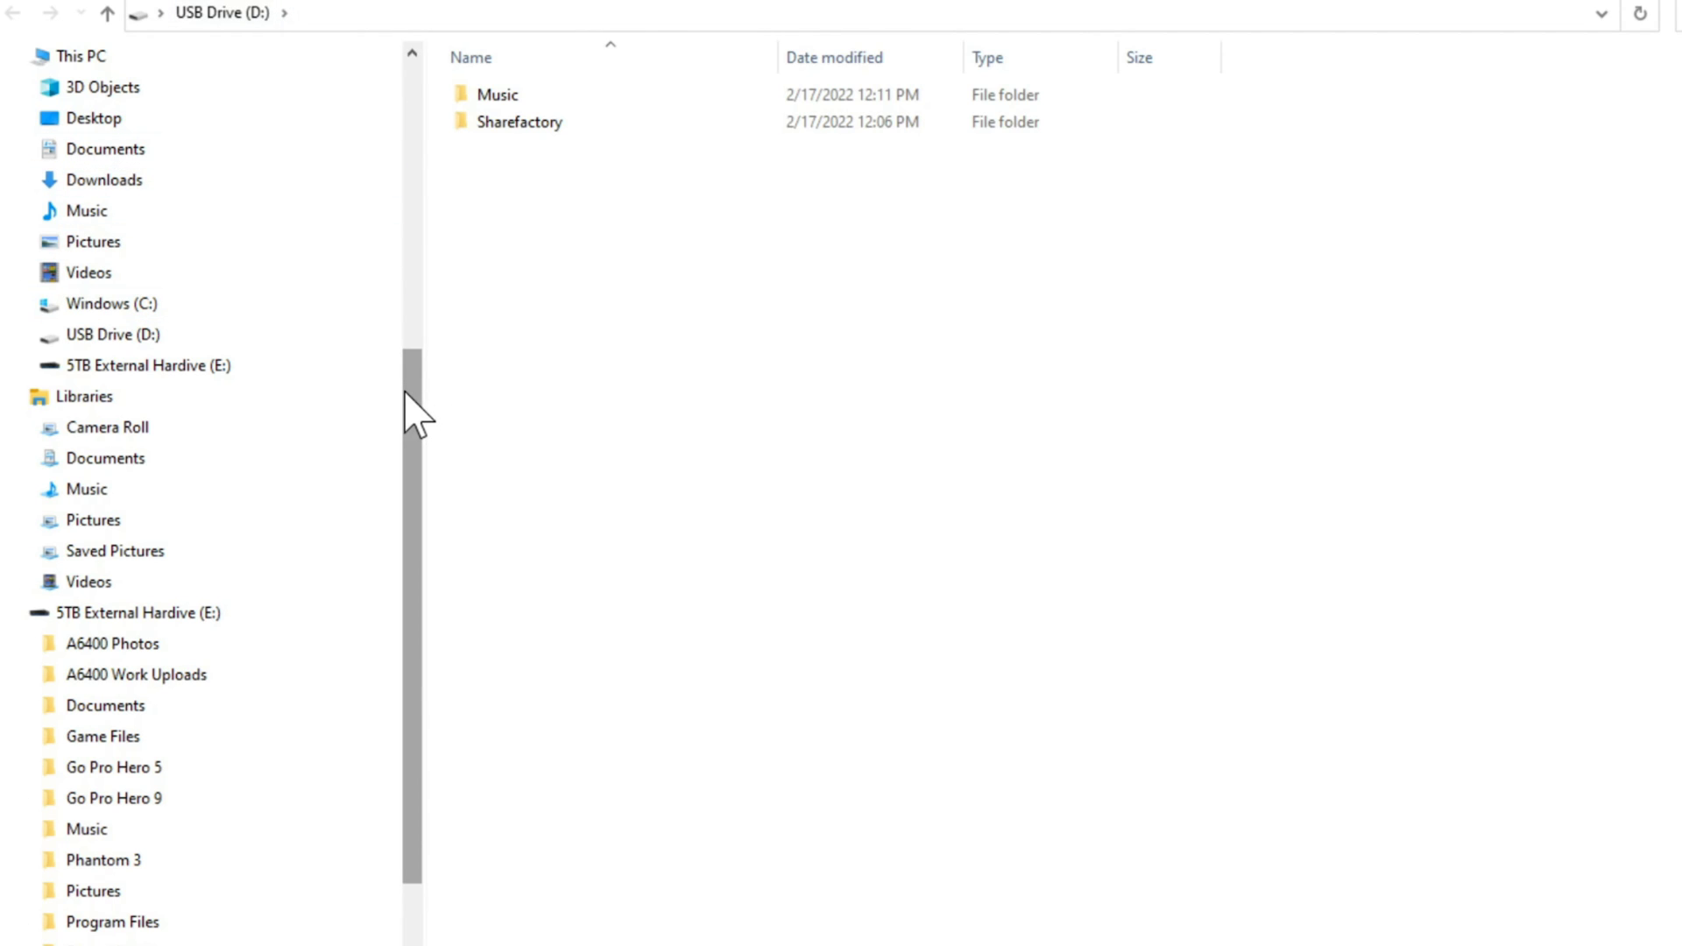
left_click(148, 342)
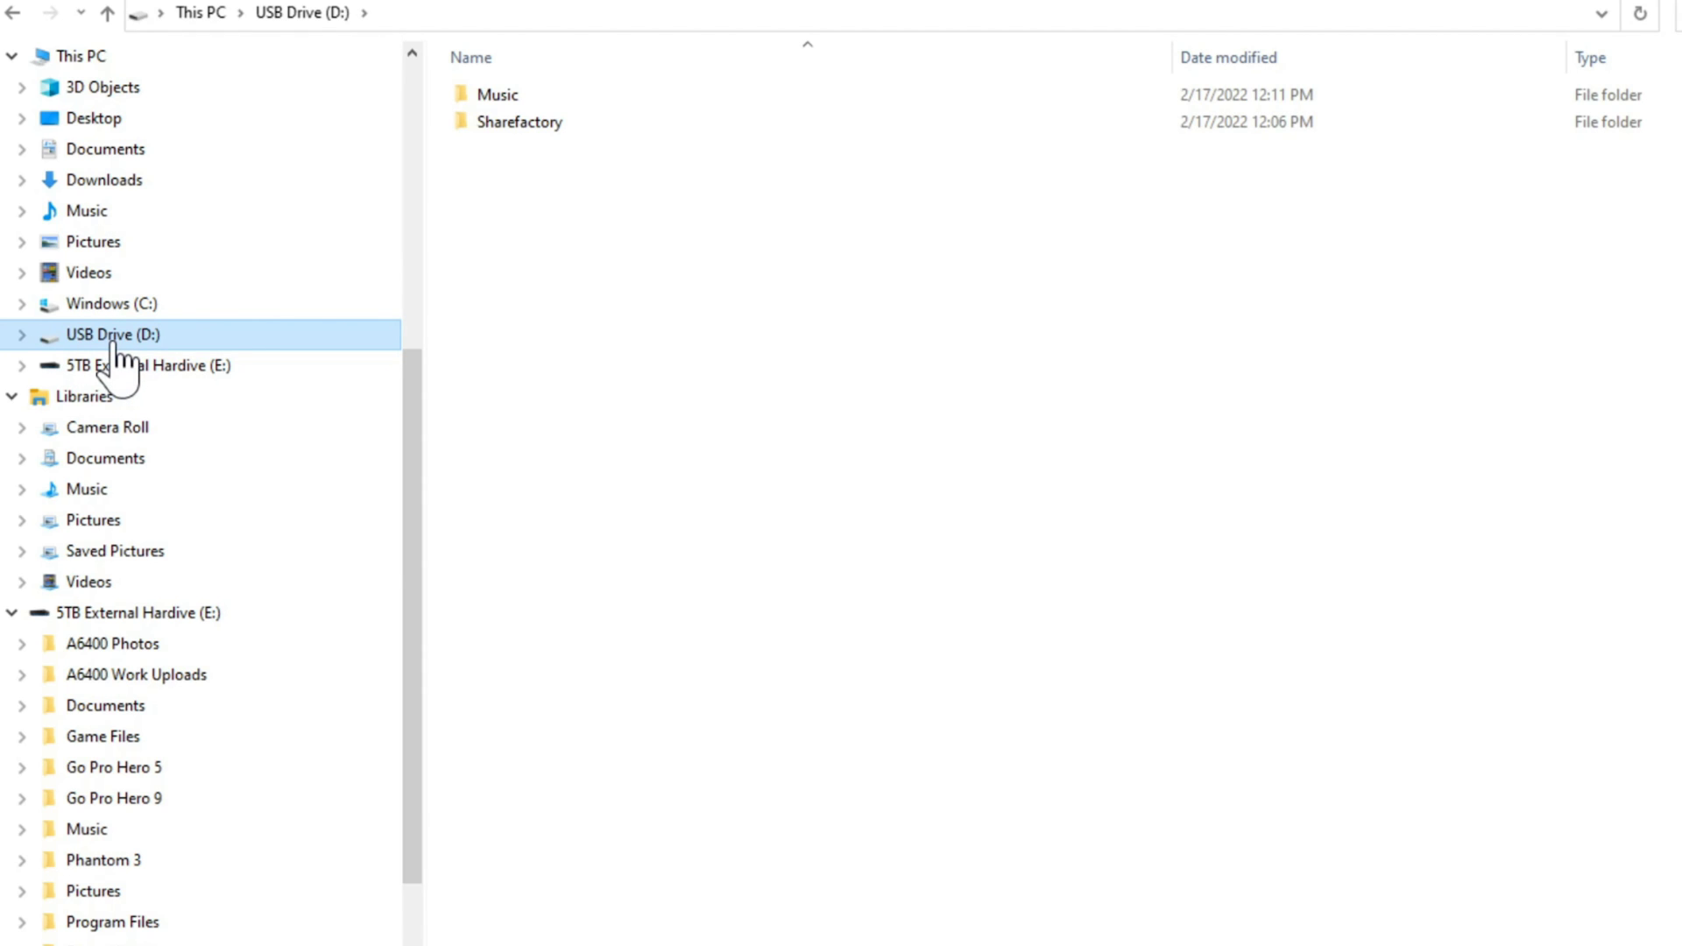
right_click(115, 355)
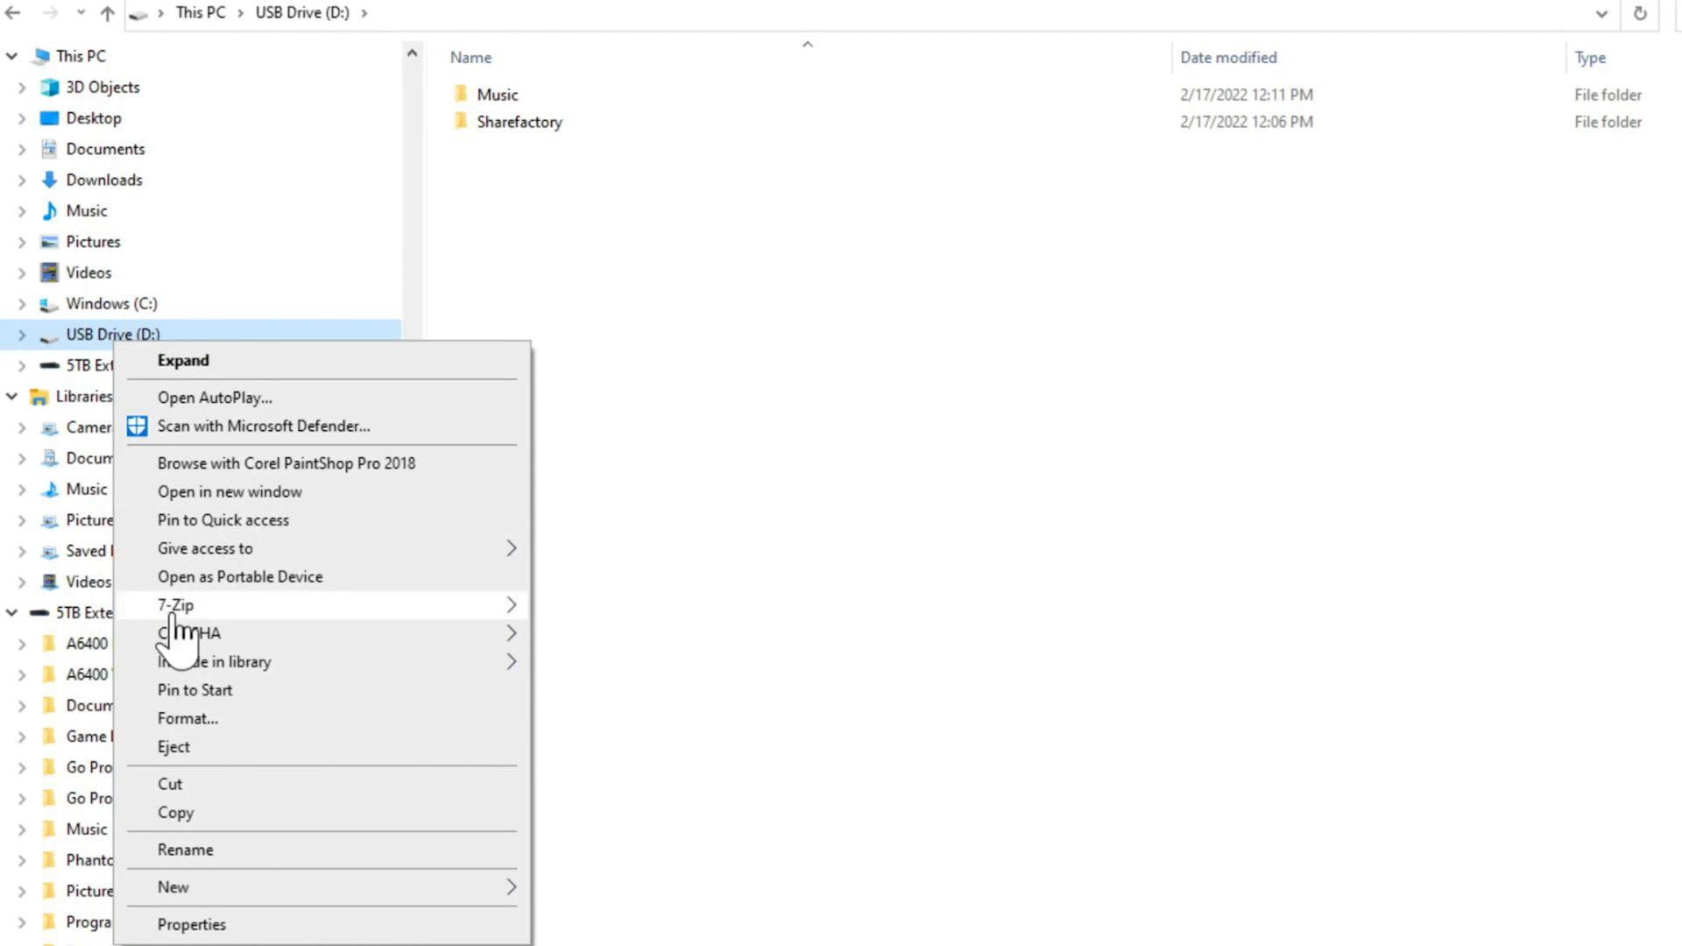
left_click(198, 724)
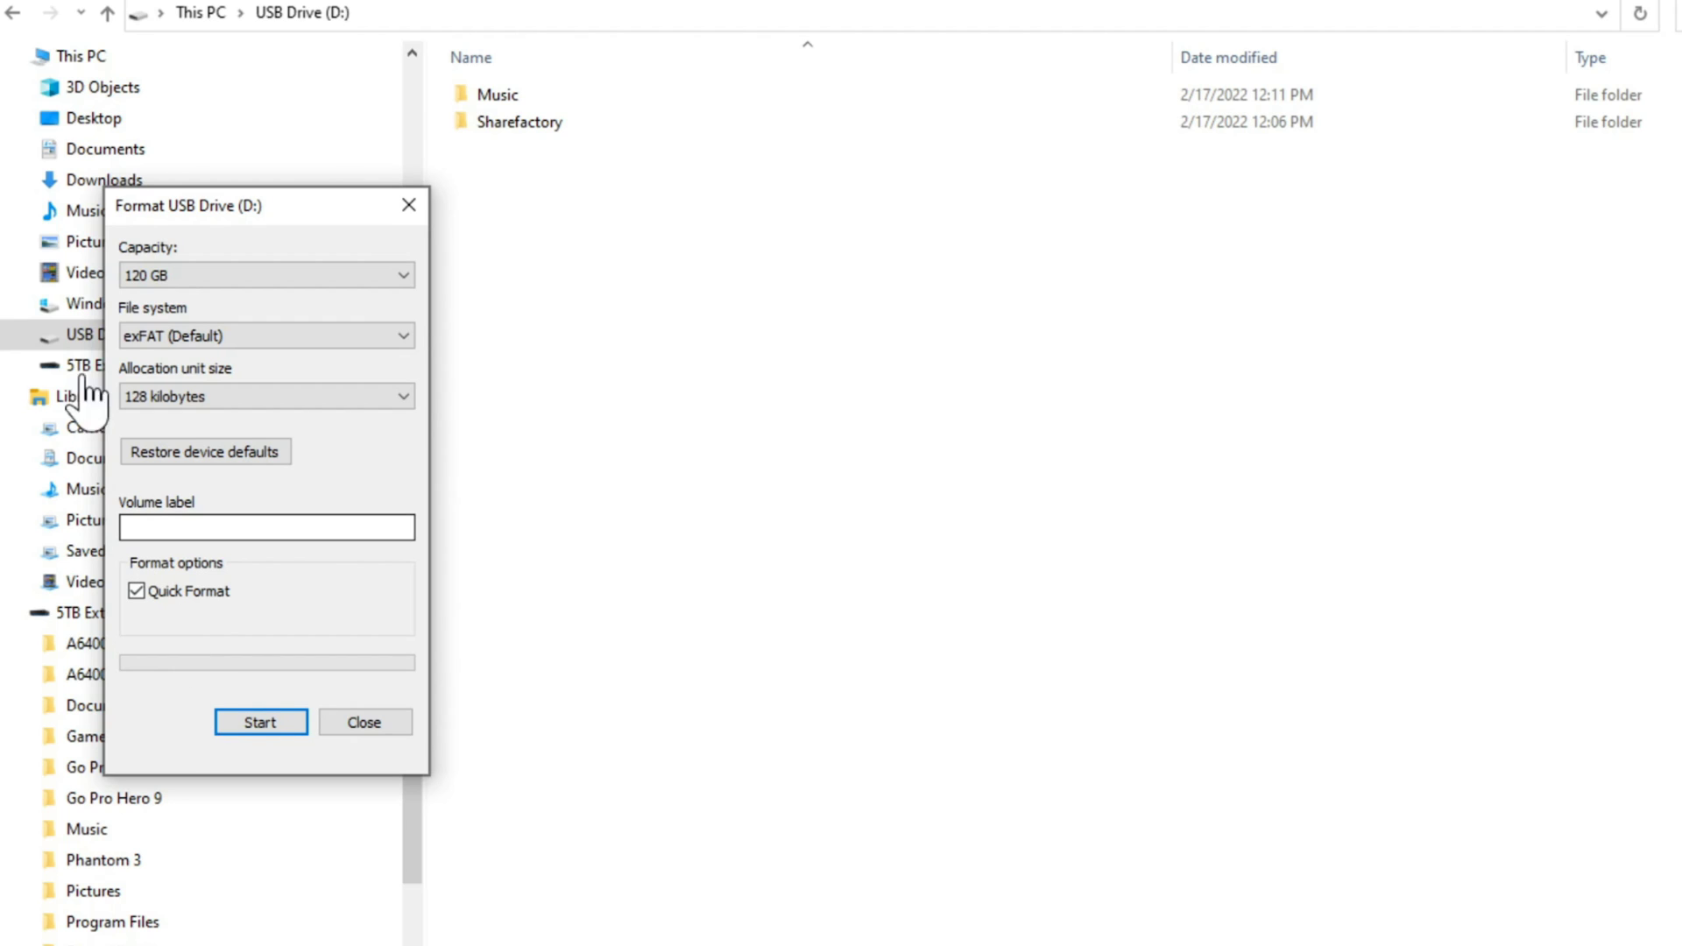
left_click(166, 342)
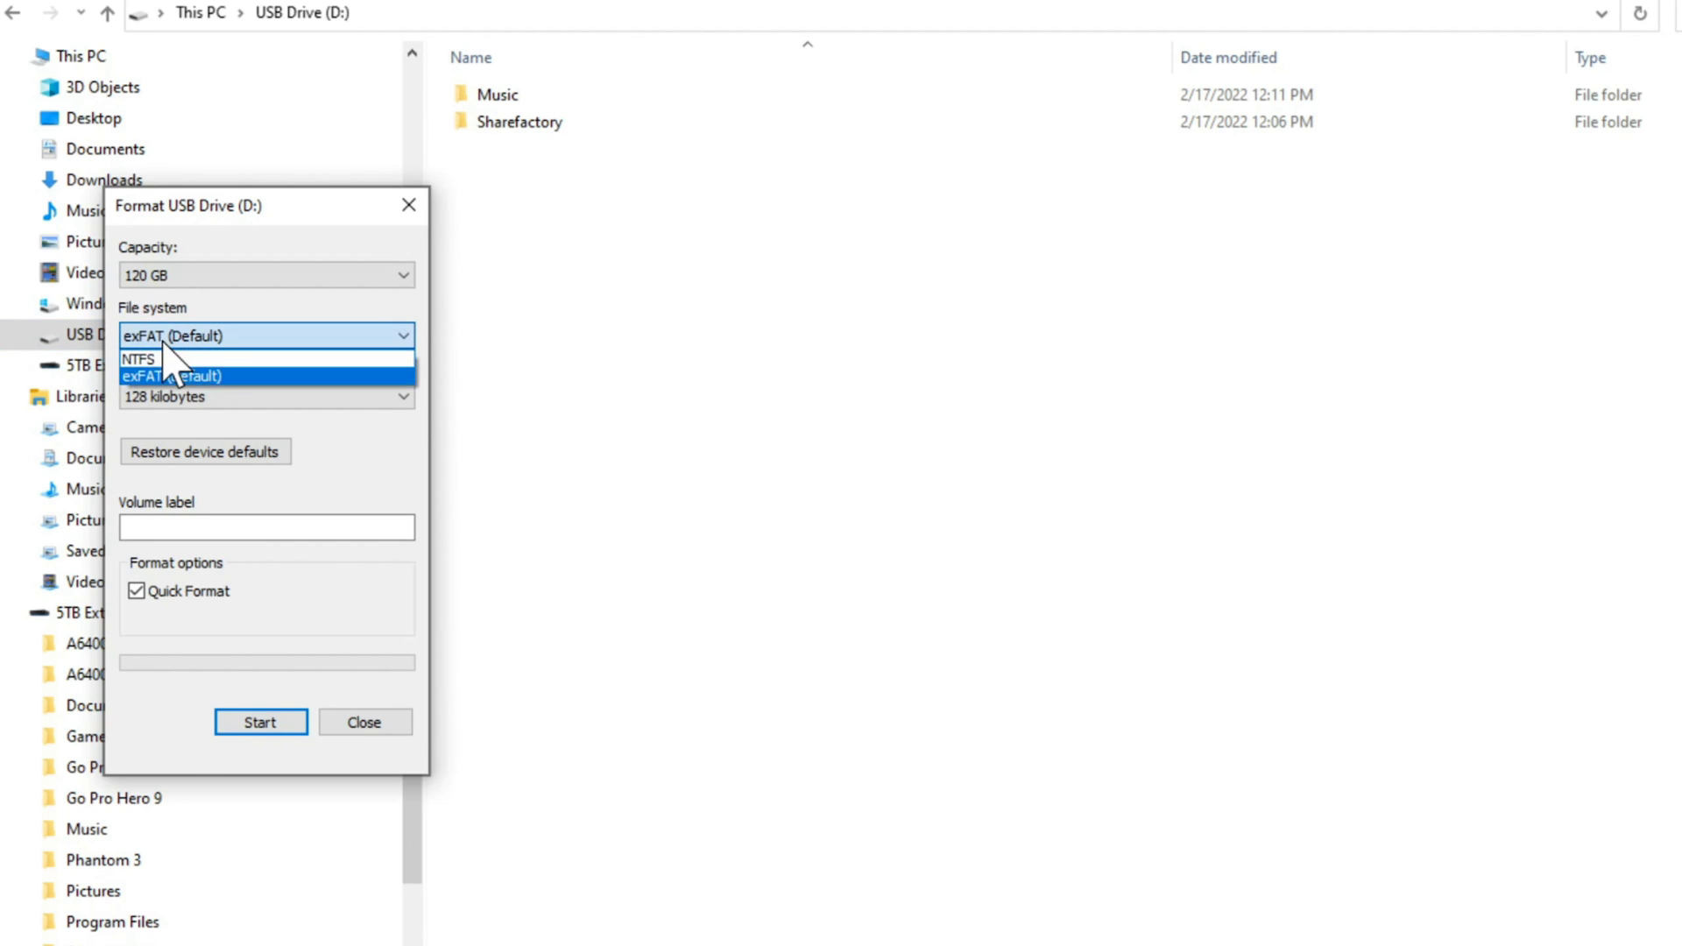
left_click(172, 376)
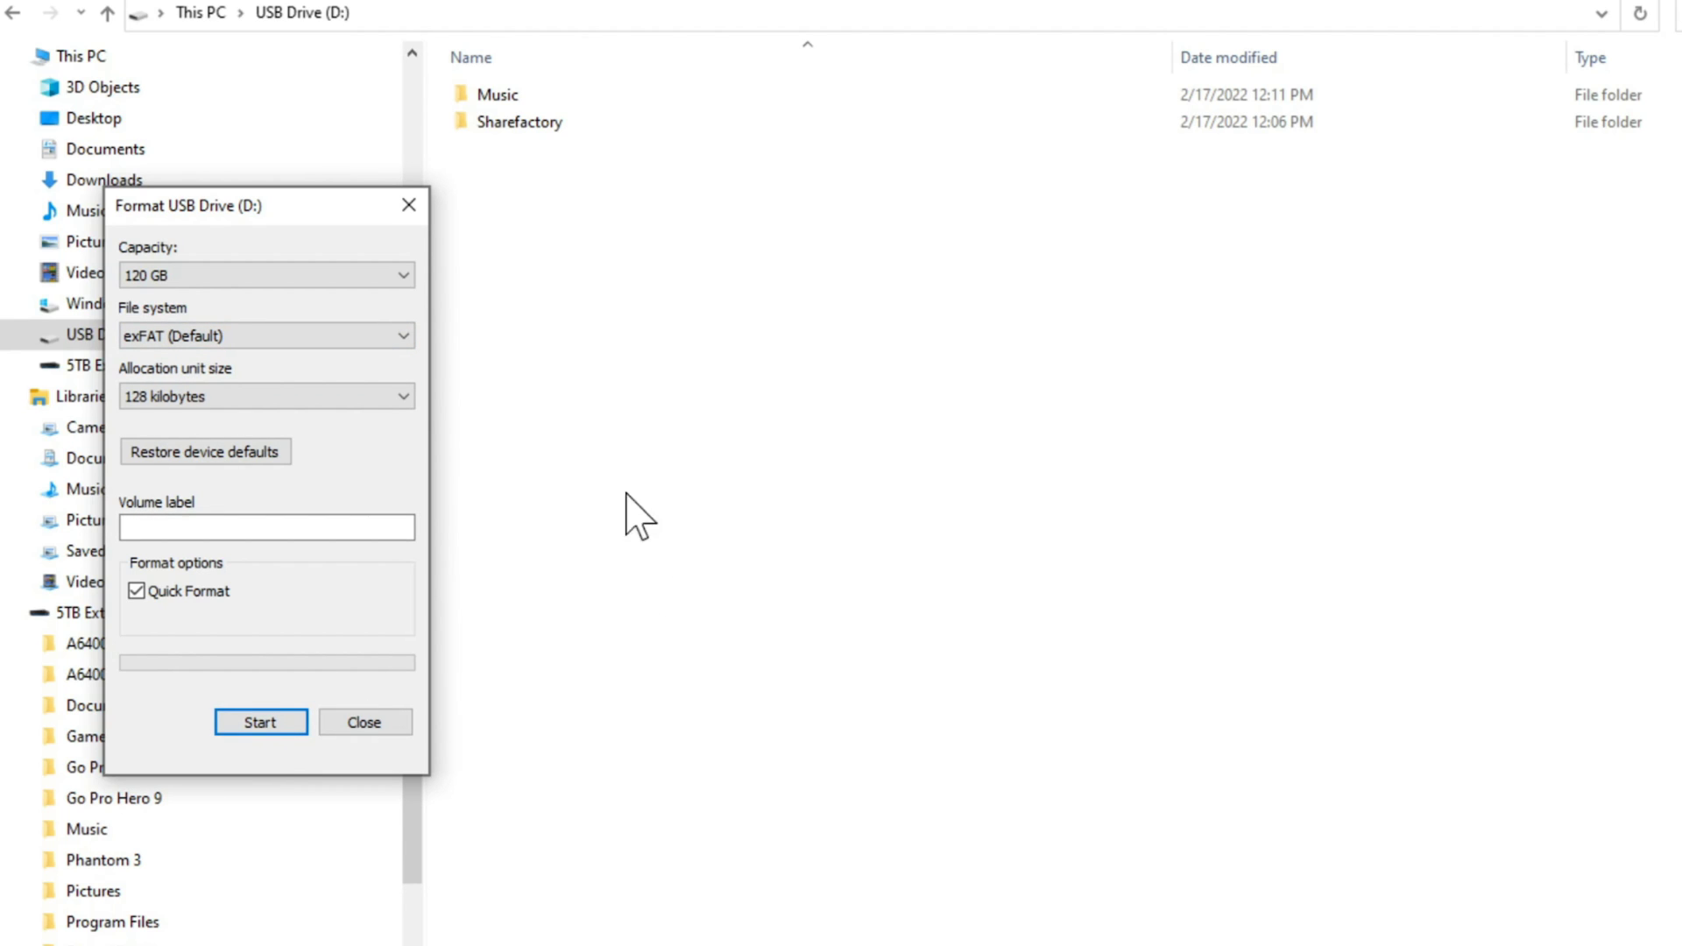
left_click(415, 218)
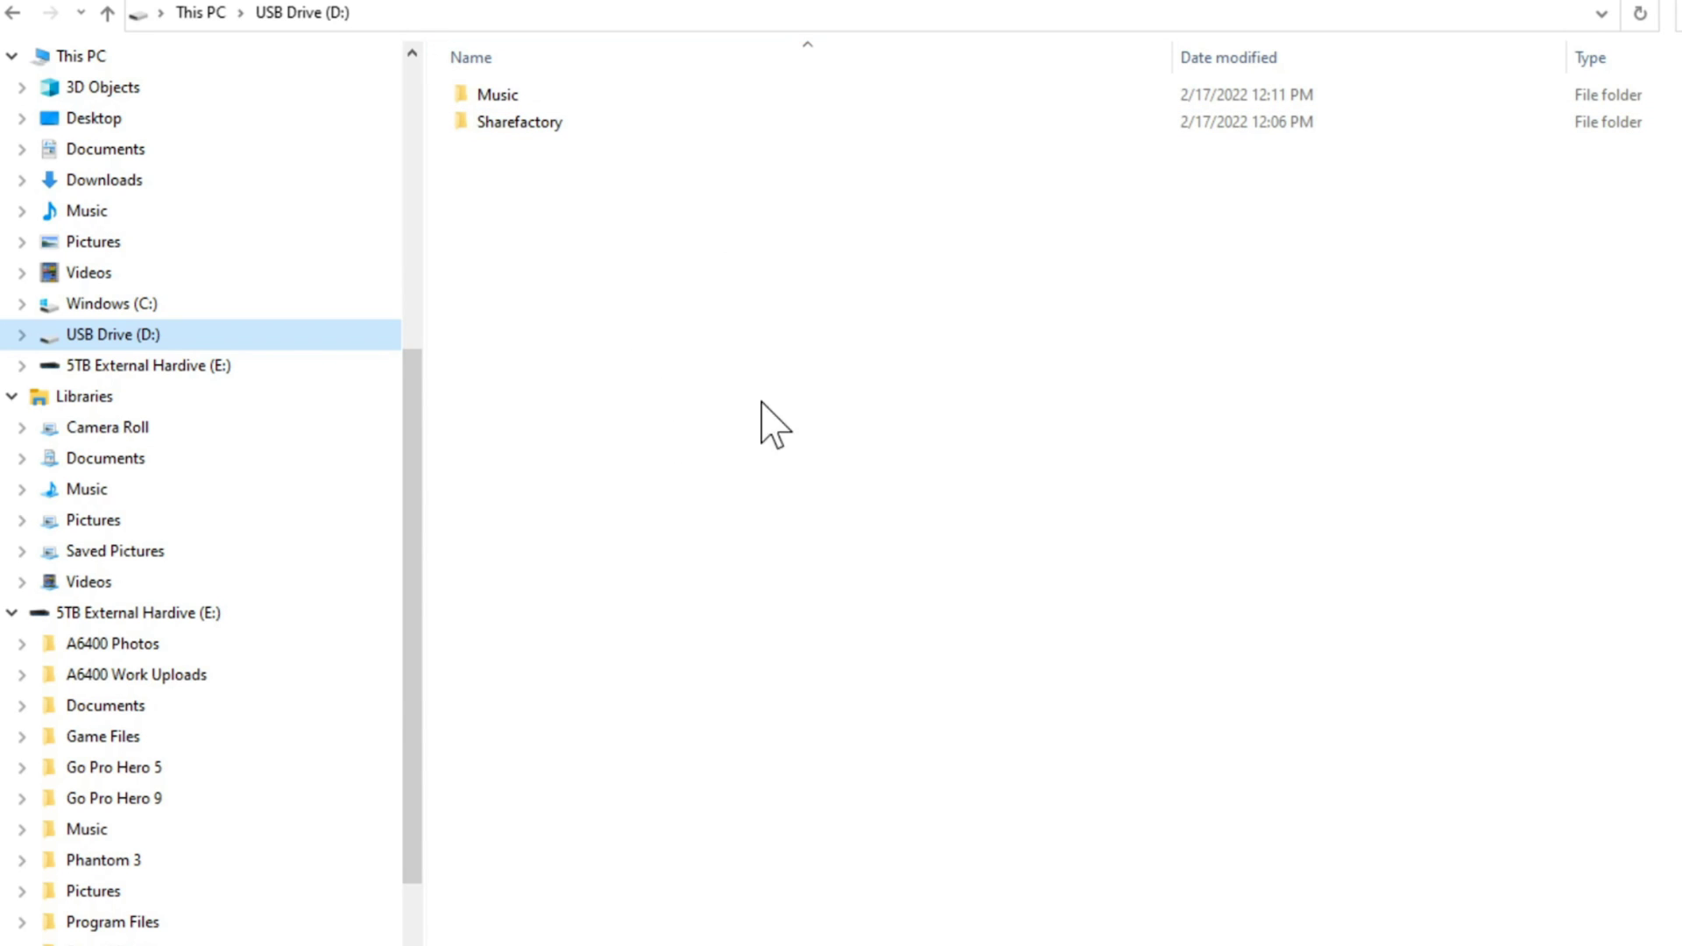
- Look inside the USB drive's Music folder, then return to the drive's top level
left_click(603, 127)
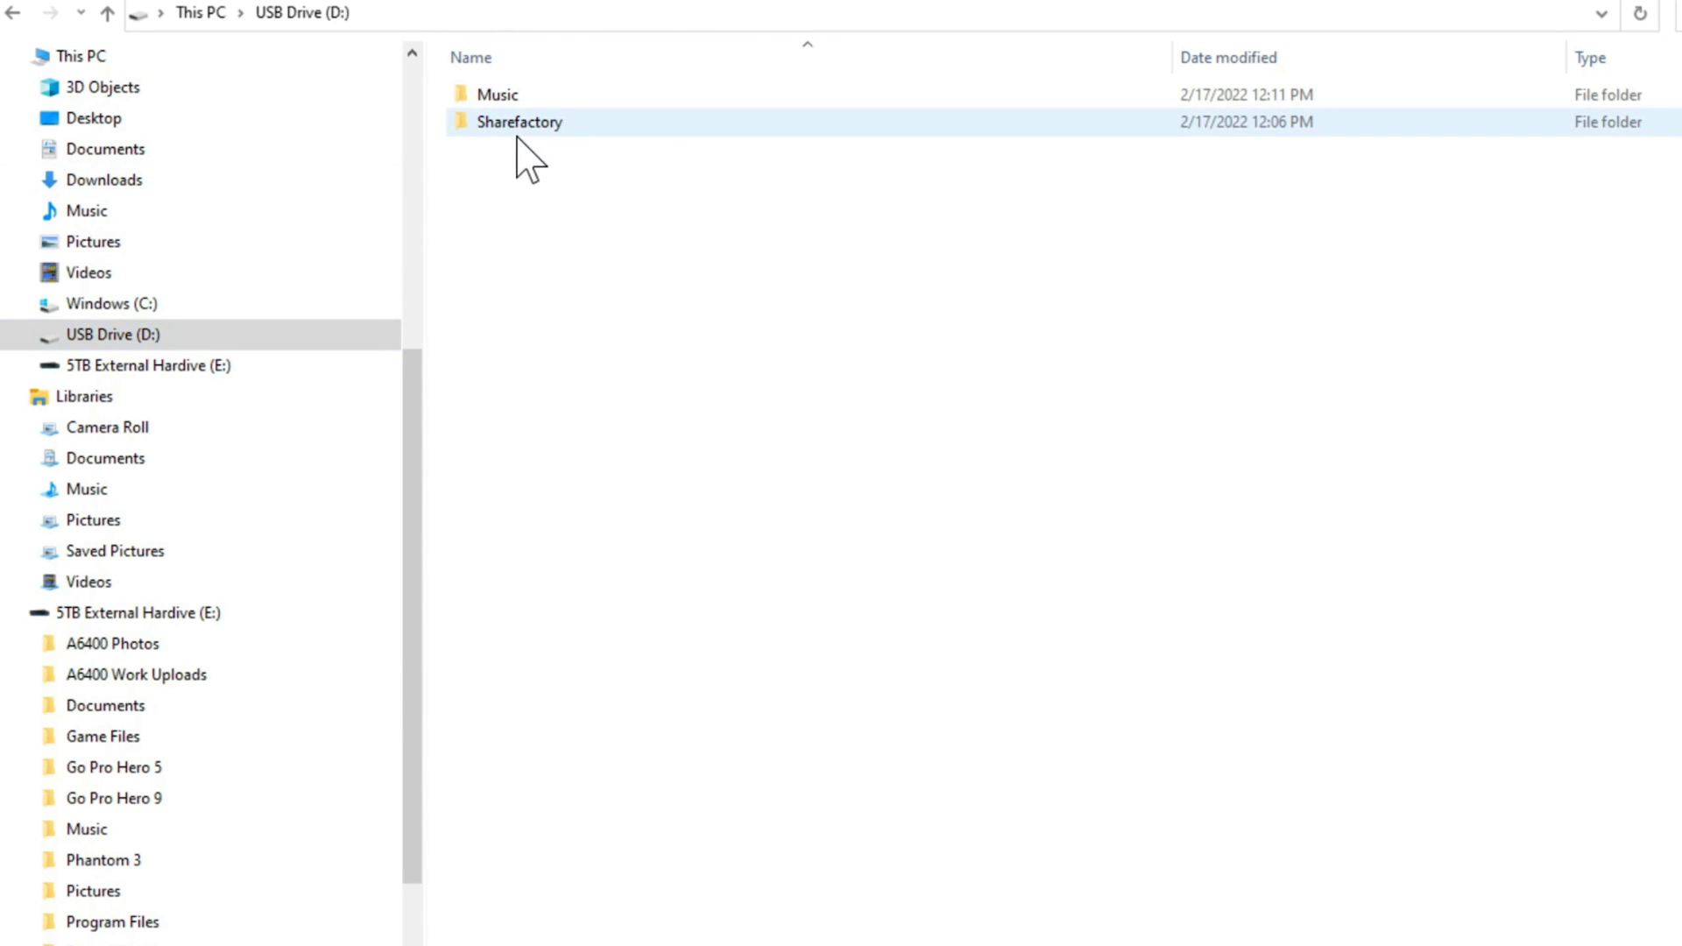
left_click(582, 289)
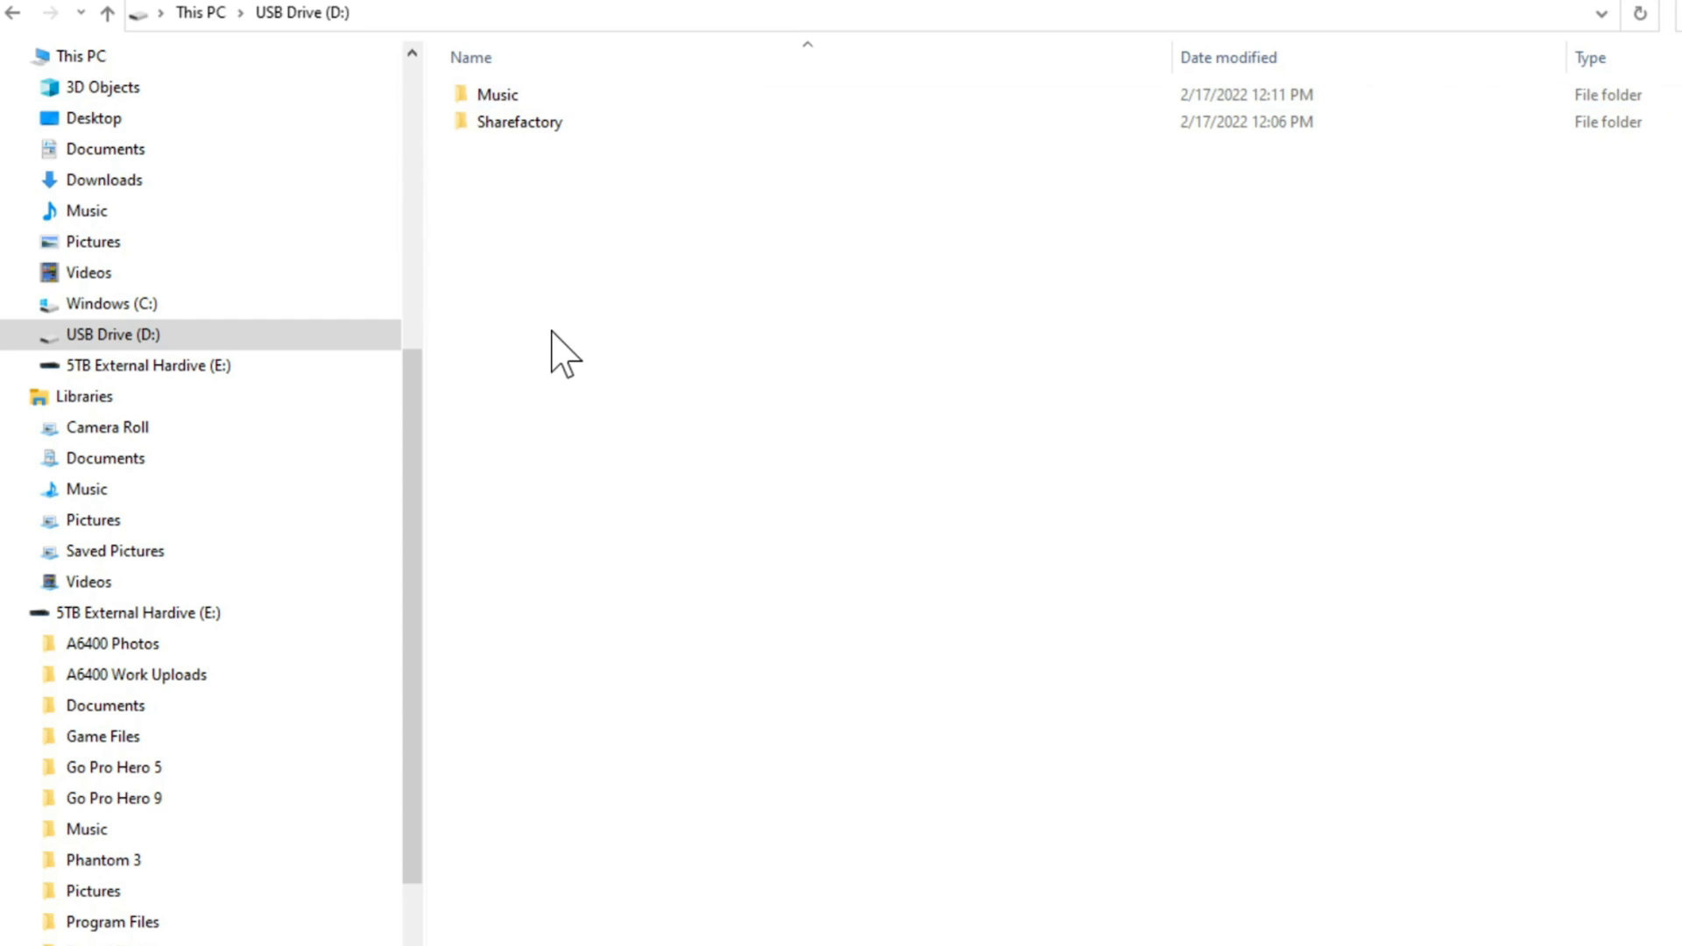
double_click(506, 103)
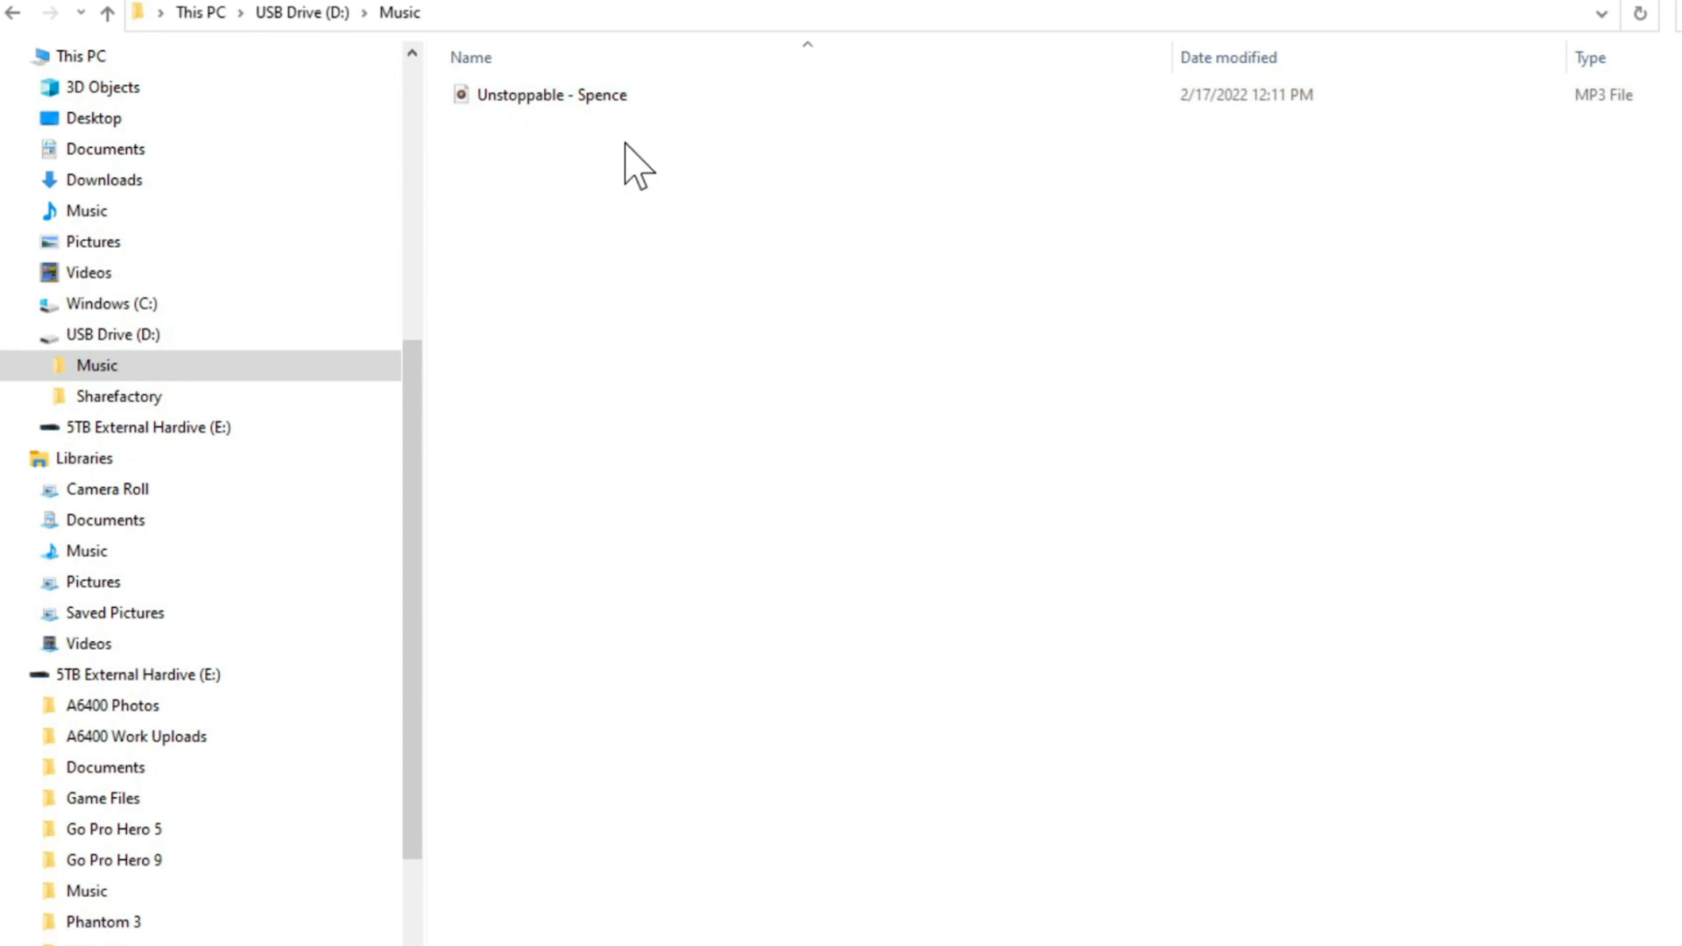
key("alt+Left")
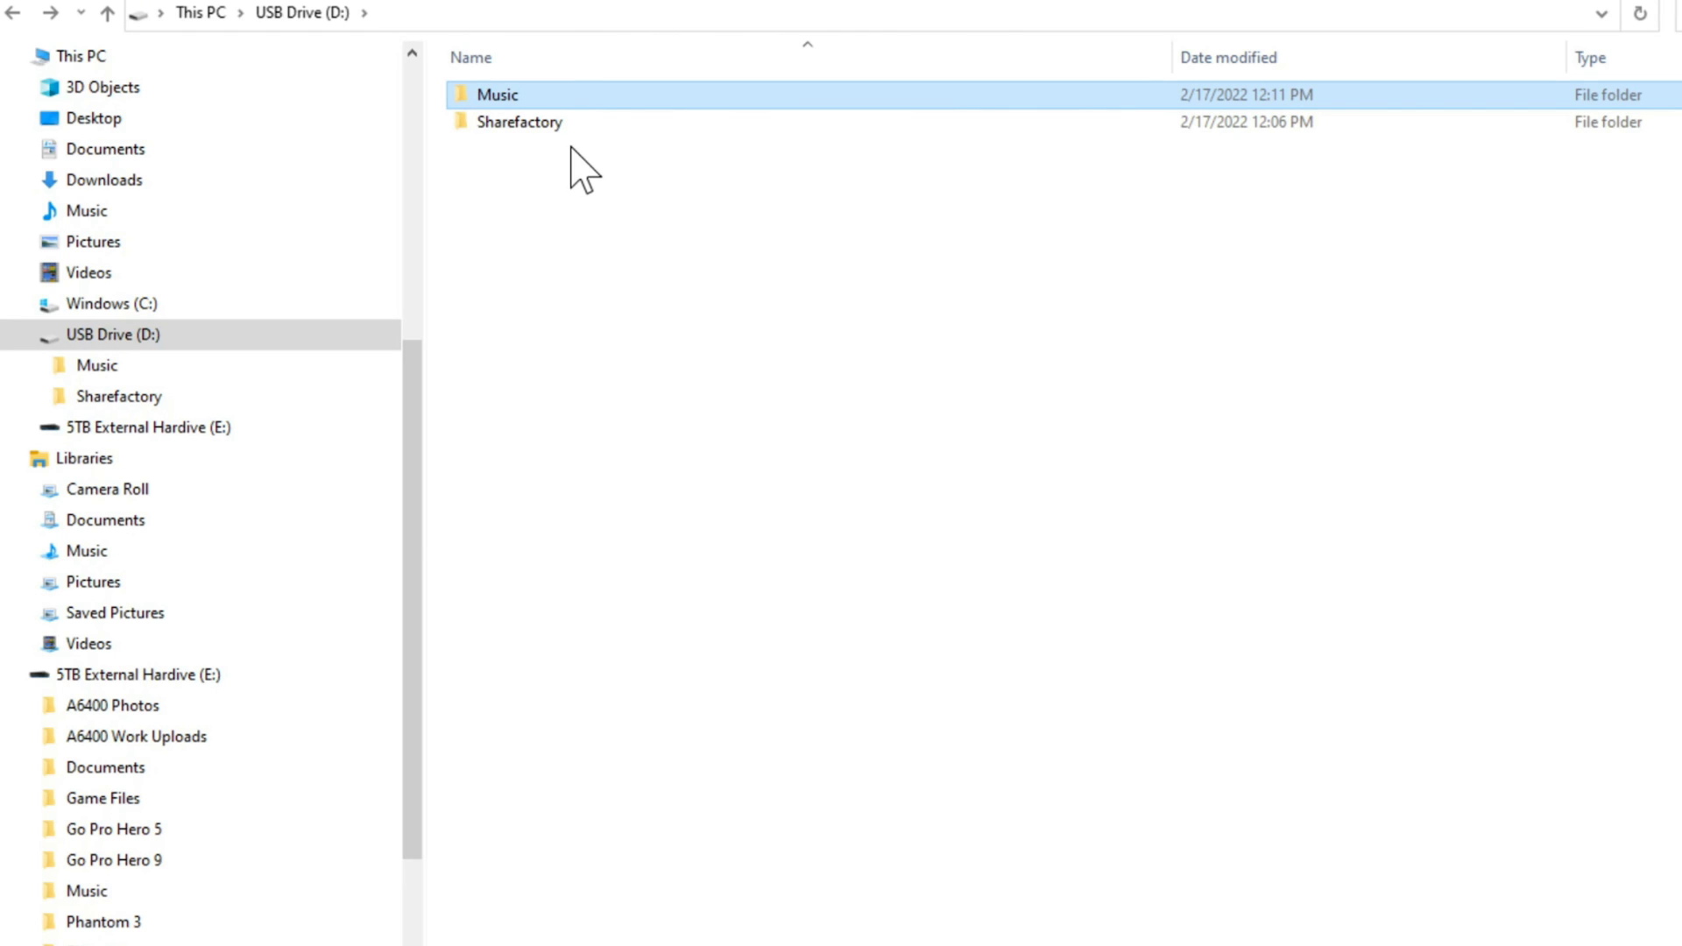
- Open the USB drive's Sharefactory > Music folder, which holds Trinity - Jeremy Blake
left_click(524, 125)
left_click(506, 191)
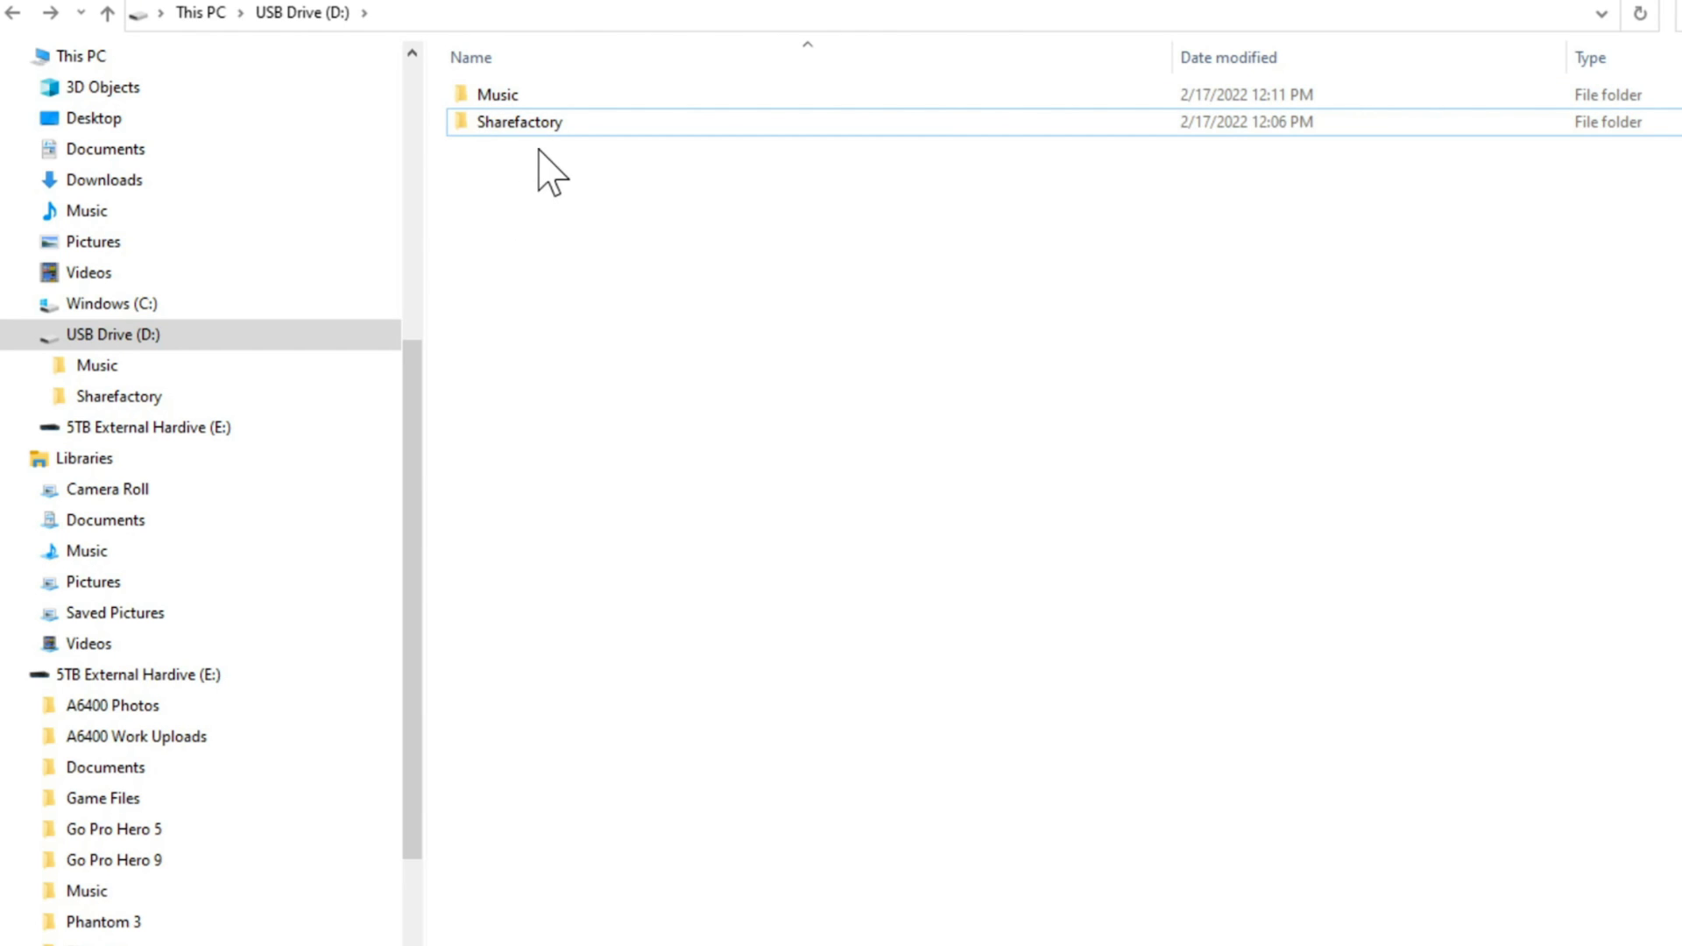
left_click(554, 128)
double_click(554, 128)
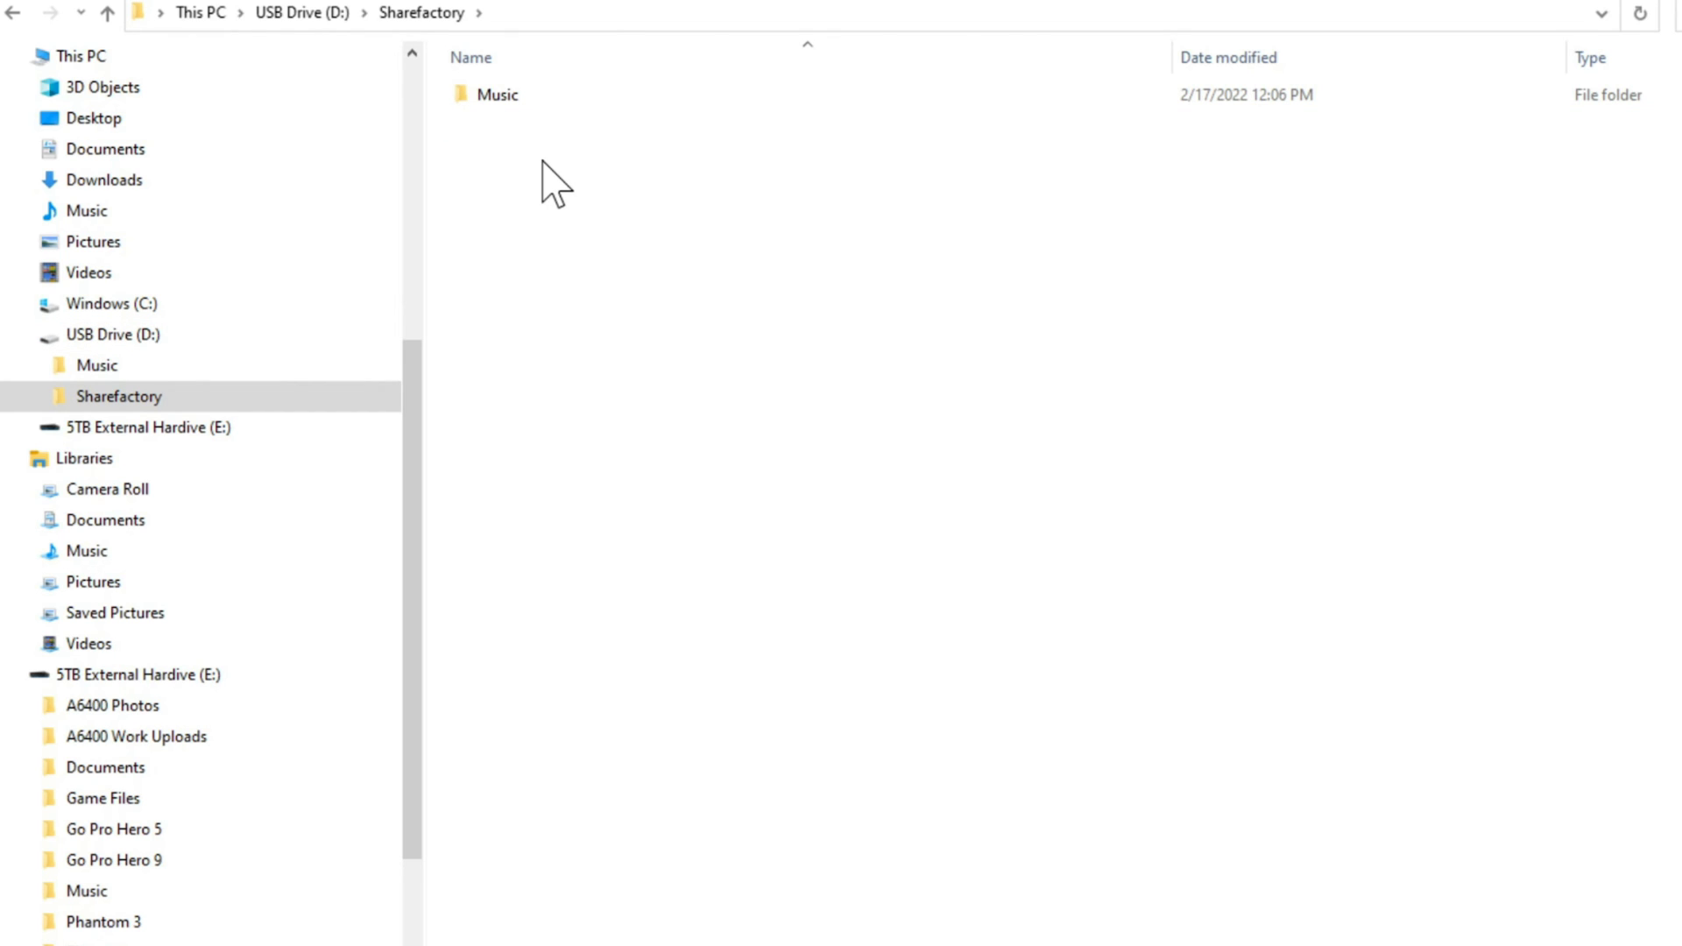
double_click(529, 98)
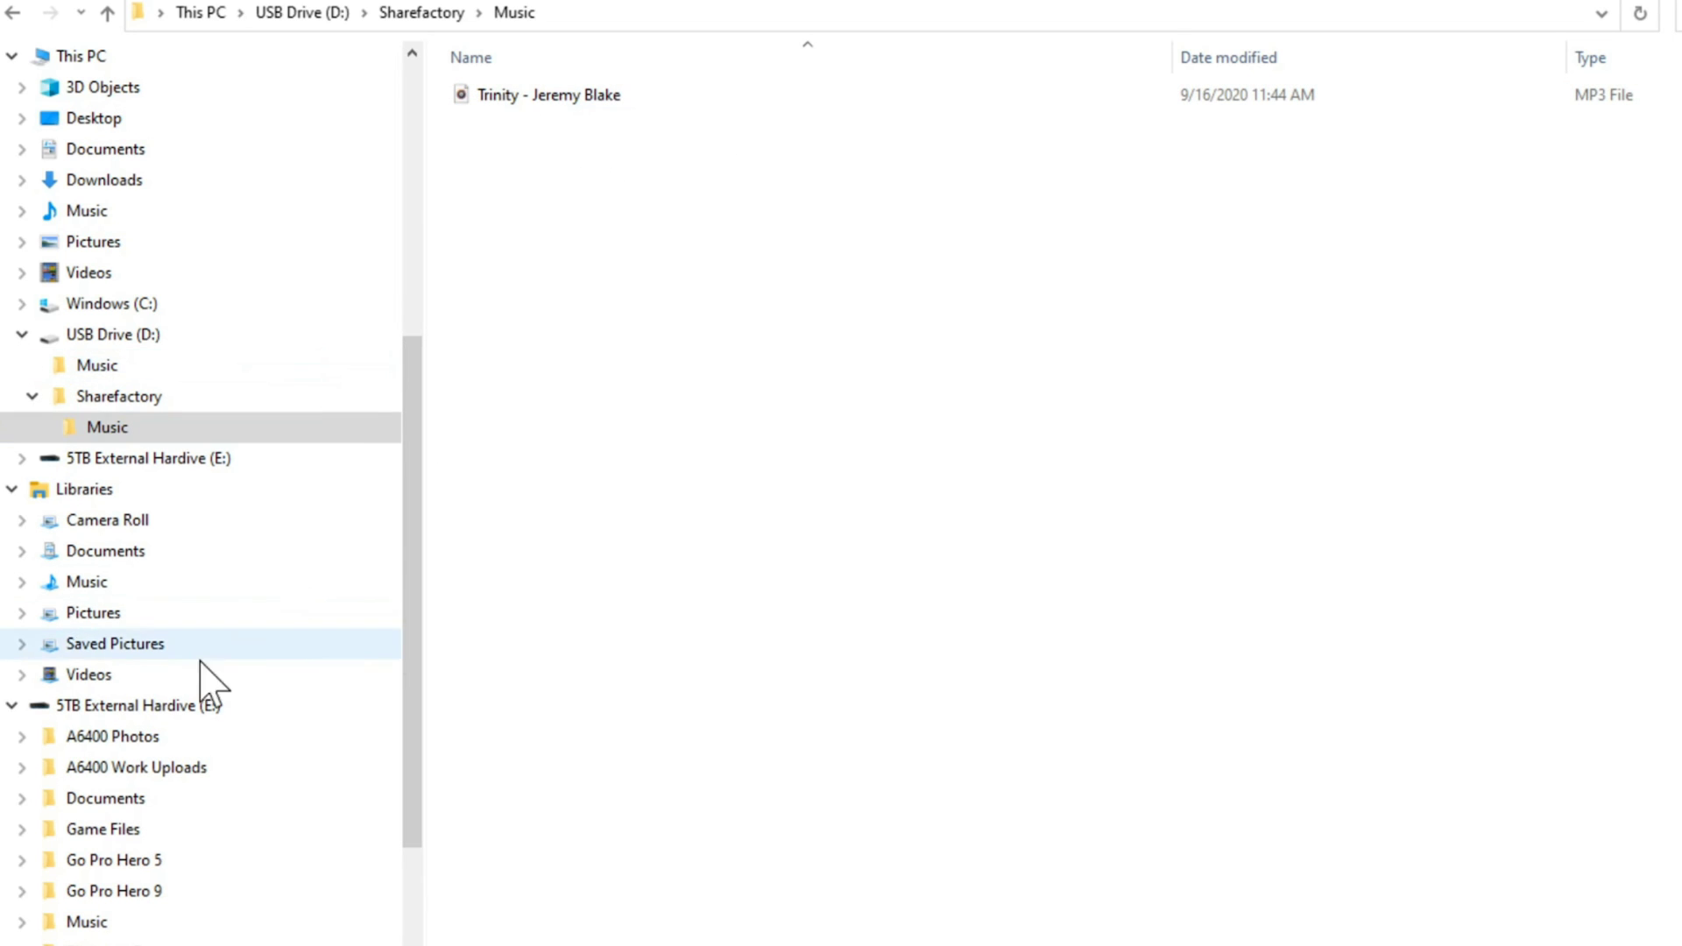
- Copy Missive - Andrew Langdon from E:\Work\Music- Copyright Free
left_click(181, 710)
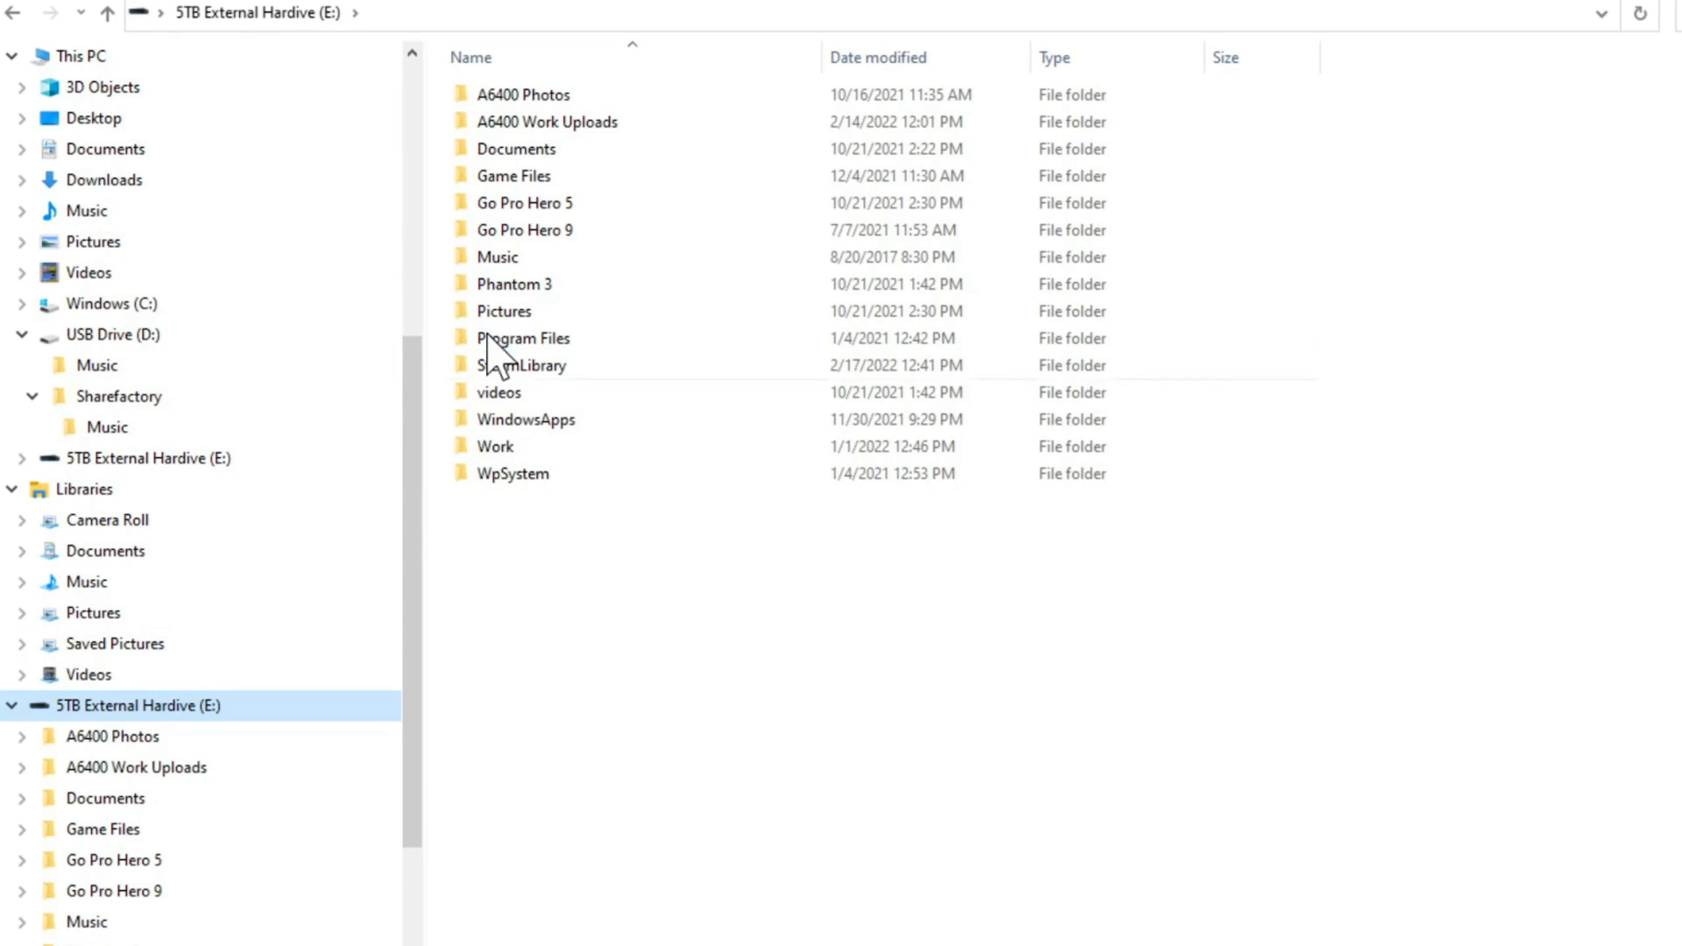
double_click(496, 446)
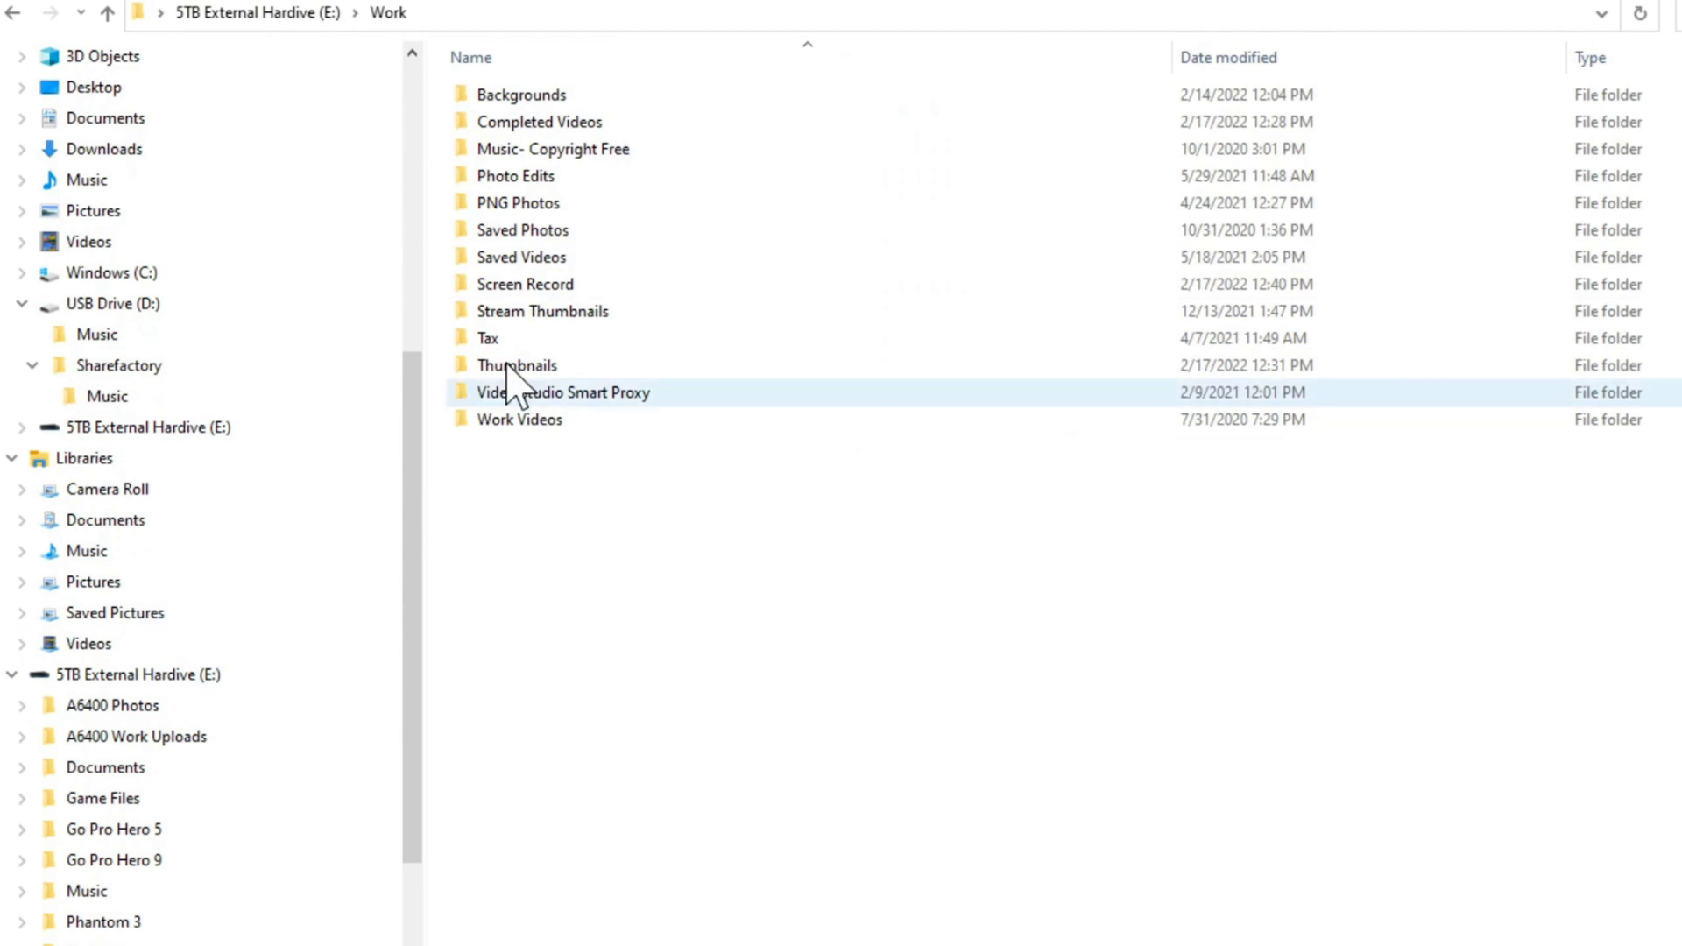
double_click(561, 151)
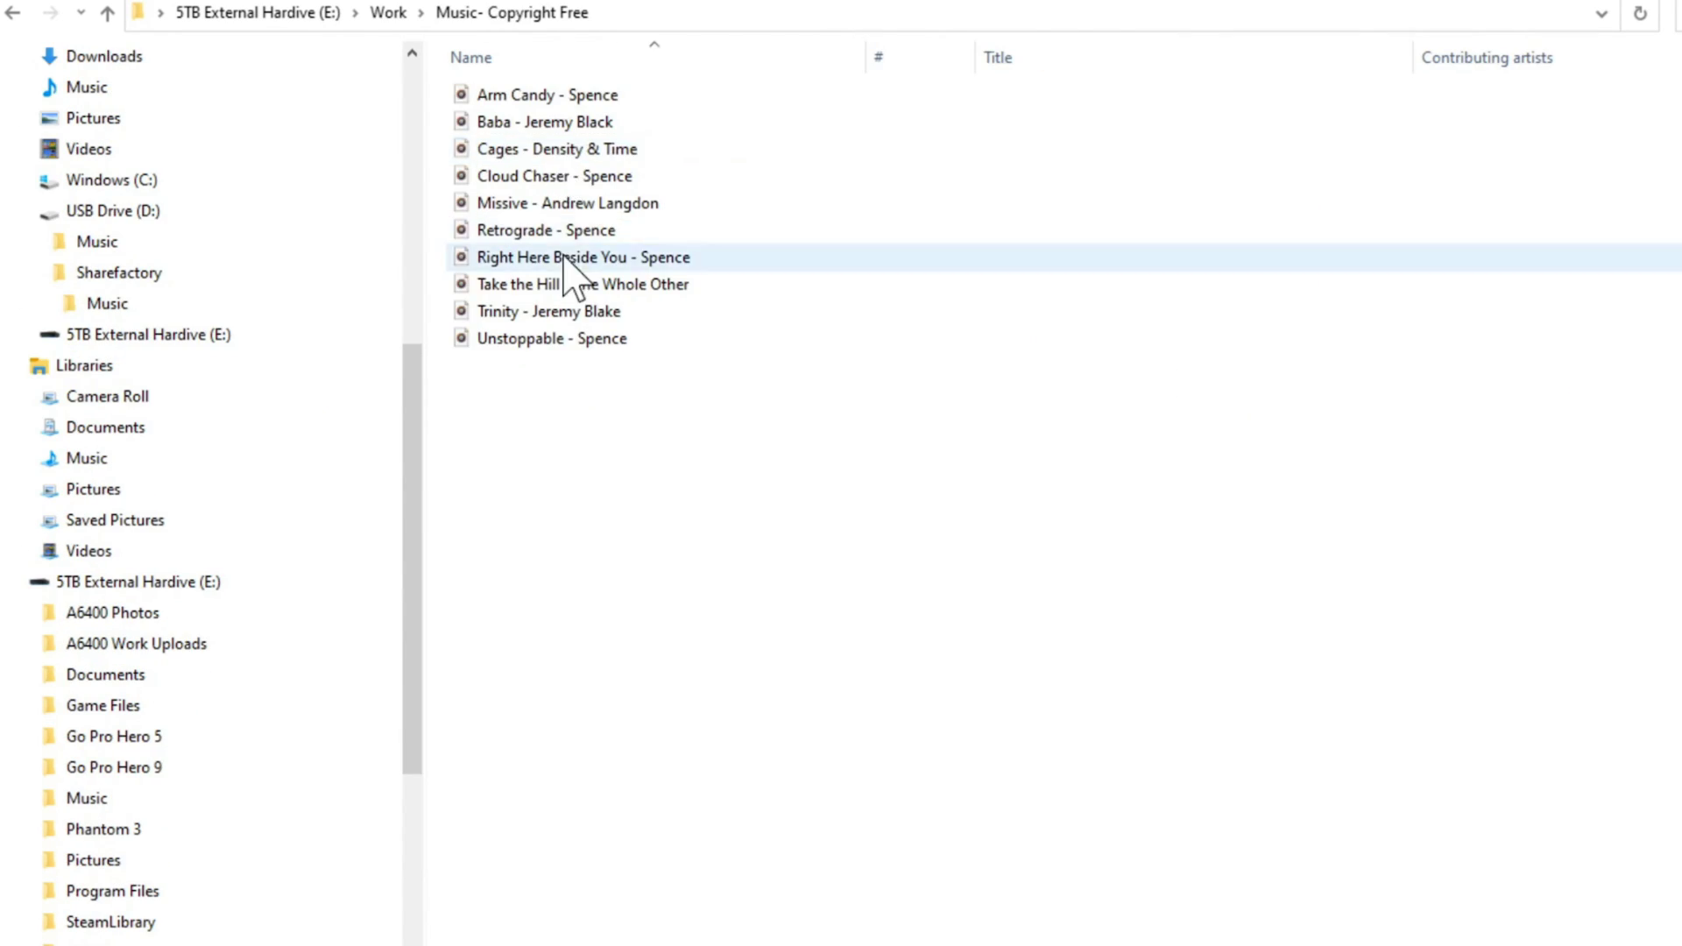
left_click(515, 203)
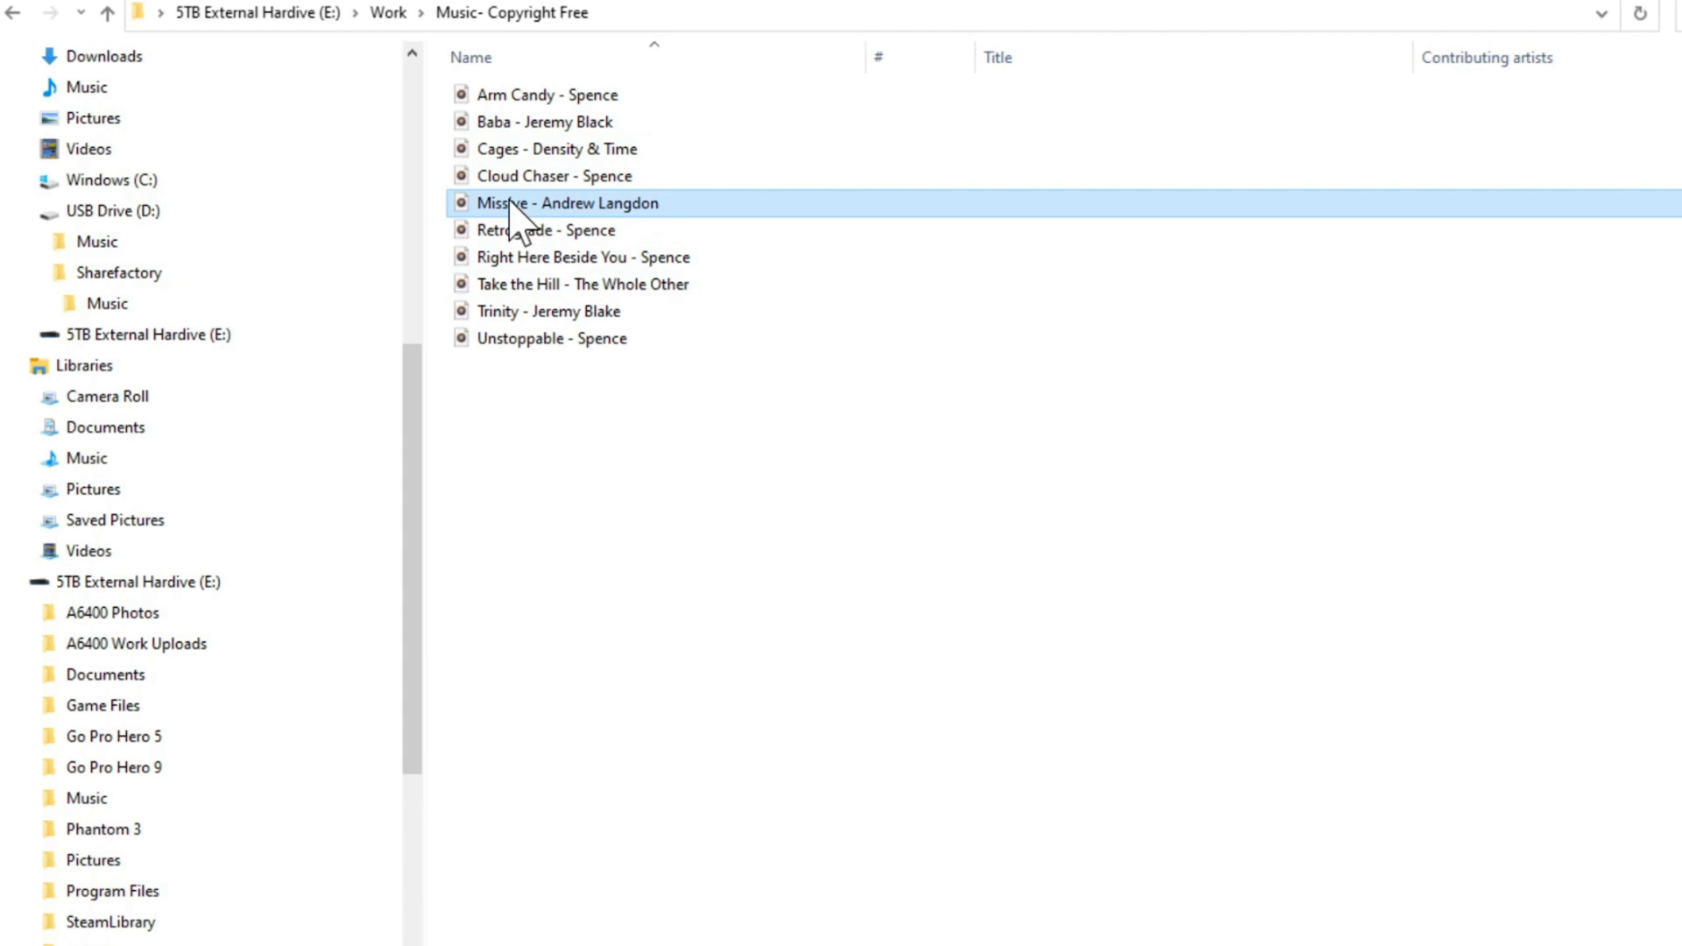
right_click(510, 201)
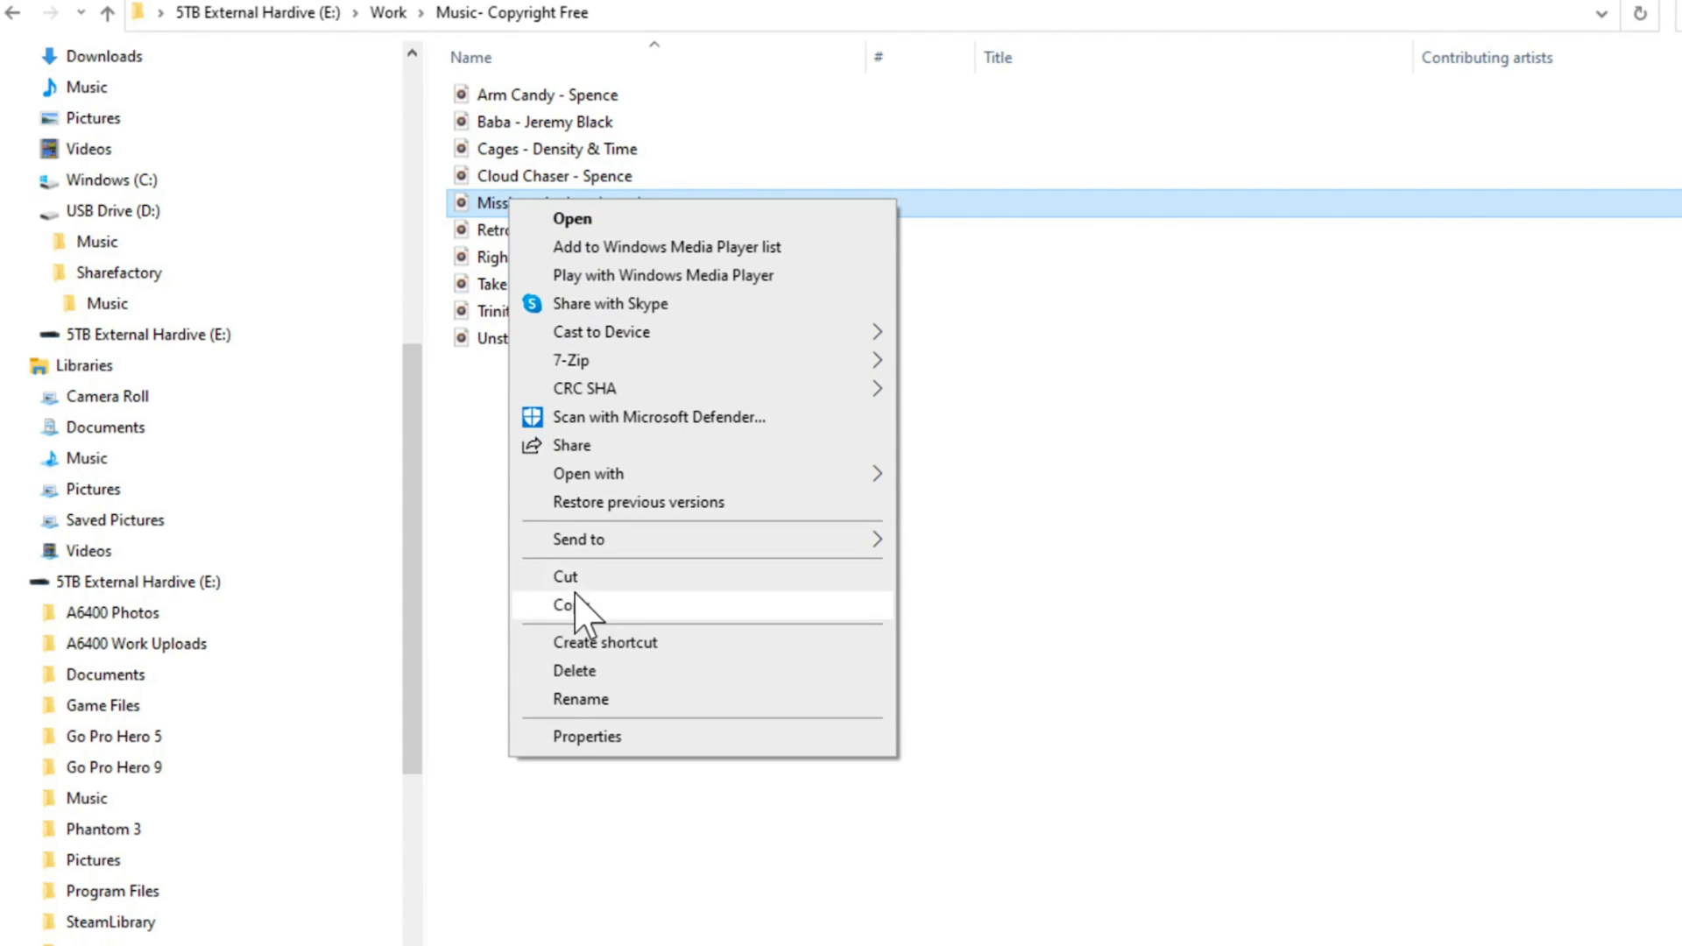
left_click(571, 606)
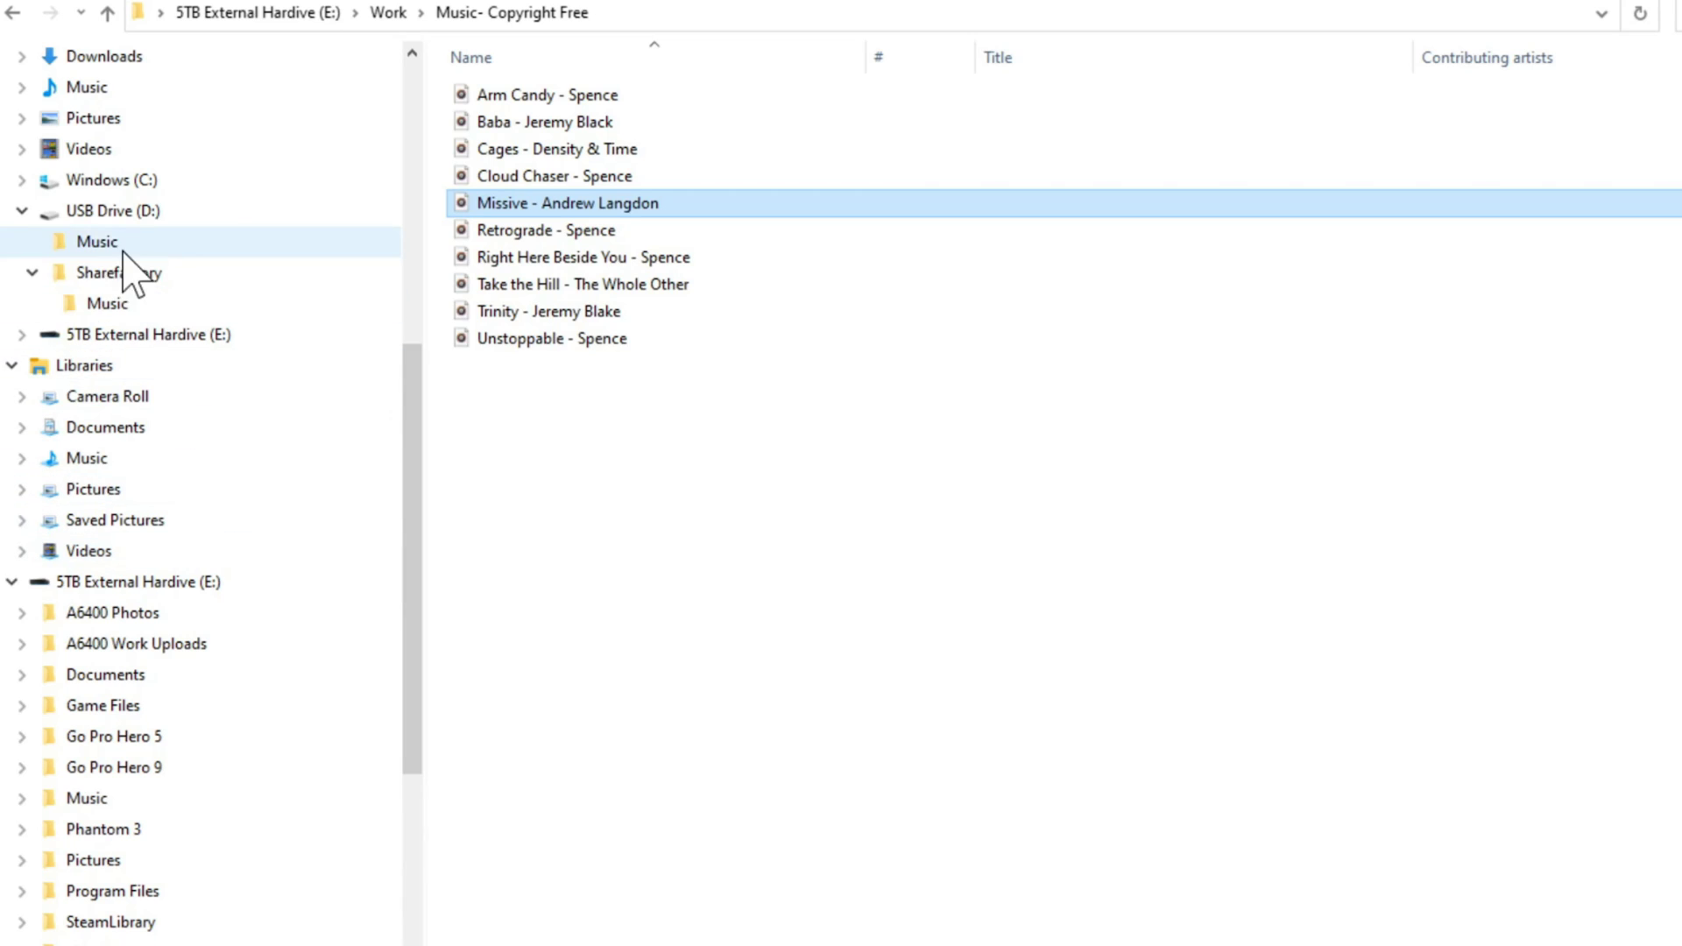
- Paste the Missive track into the USB drive's Sharefactory\Music folder
left_click(136, 214)
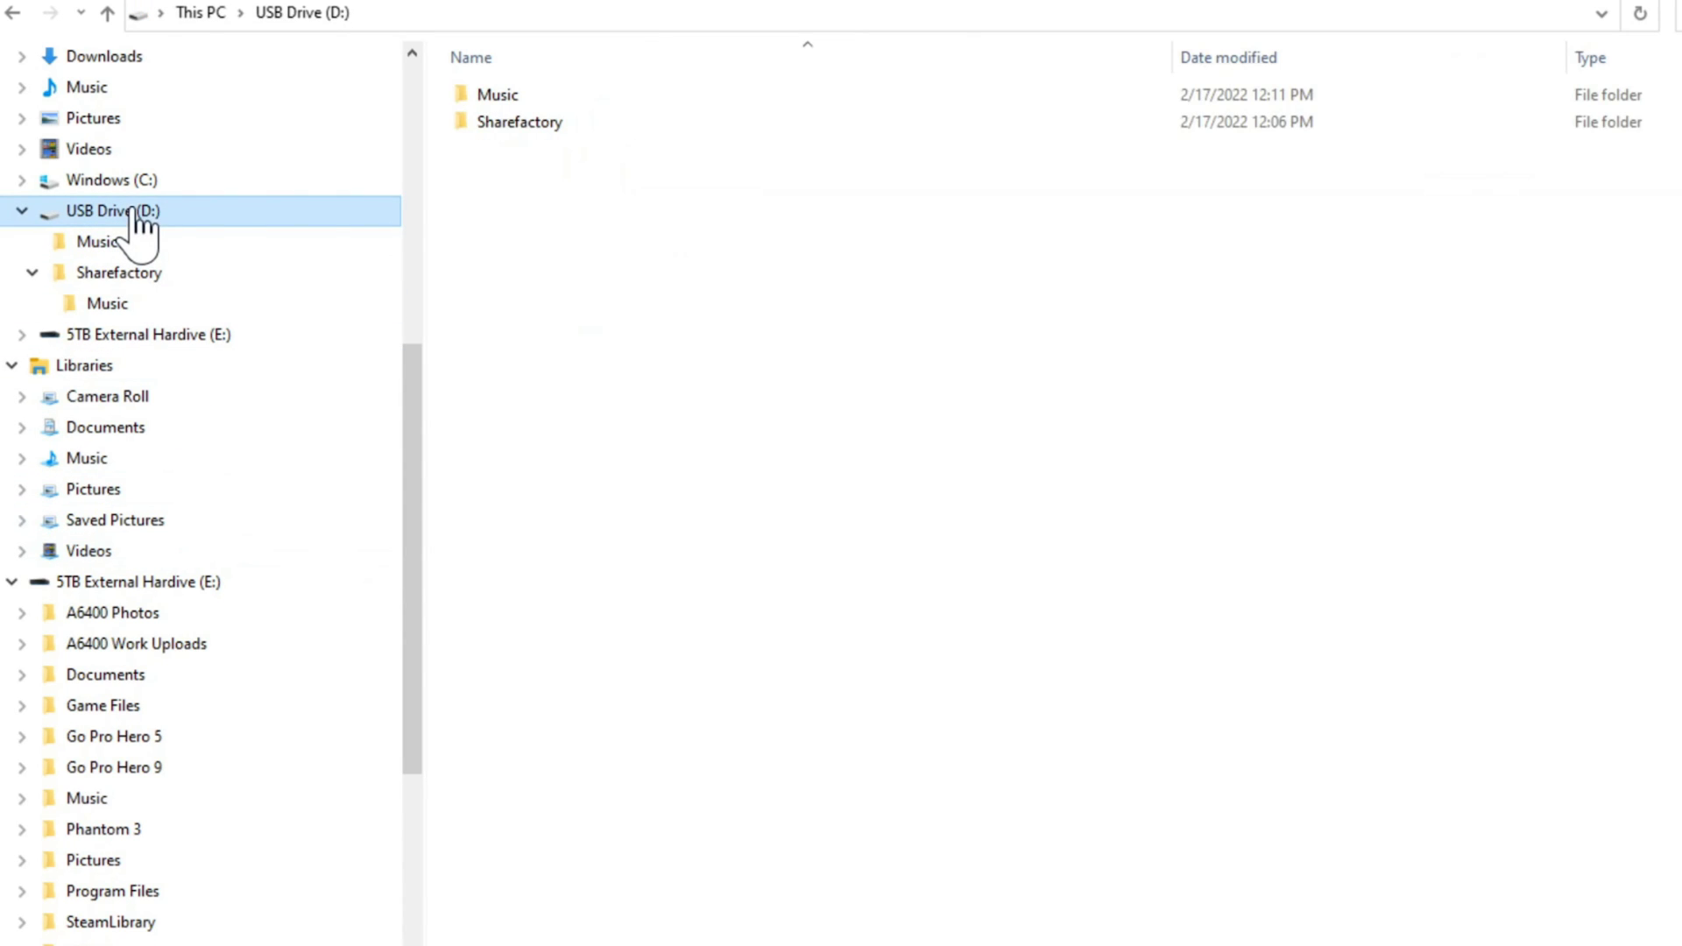
double_click(508, 127)
double_click(521, 103)
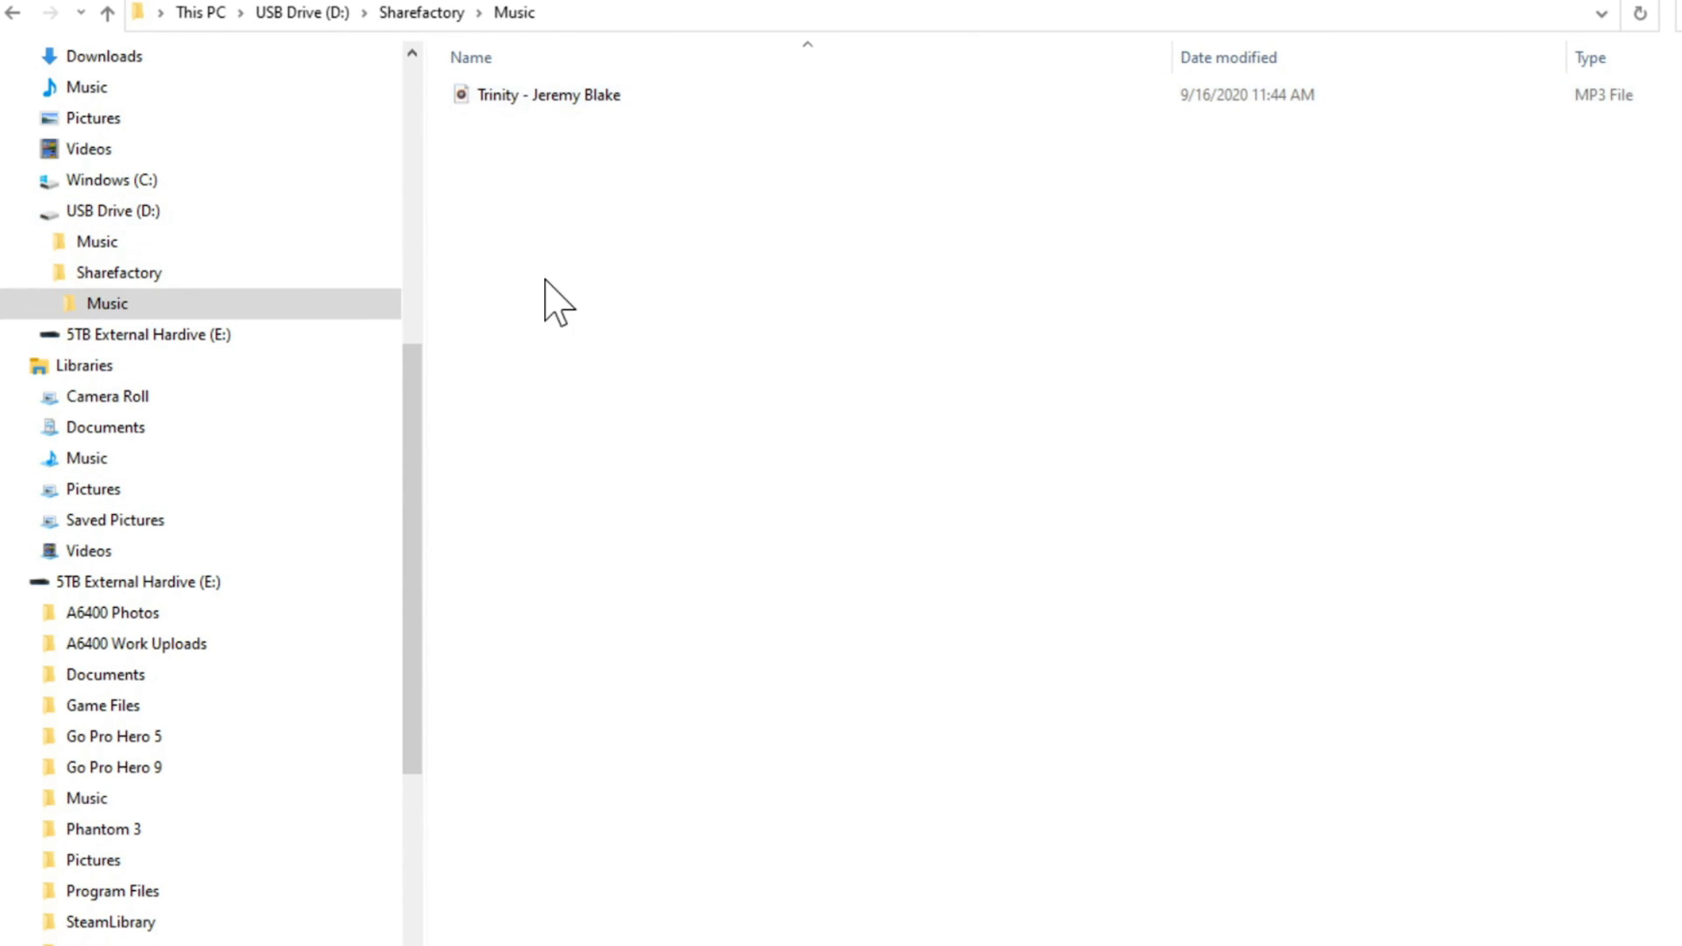
right_click(537, 285)
left_click(599, 463)
left_click(648, 194)
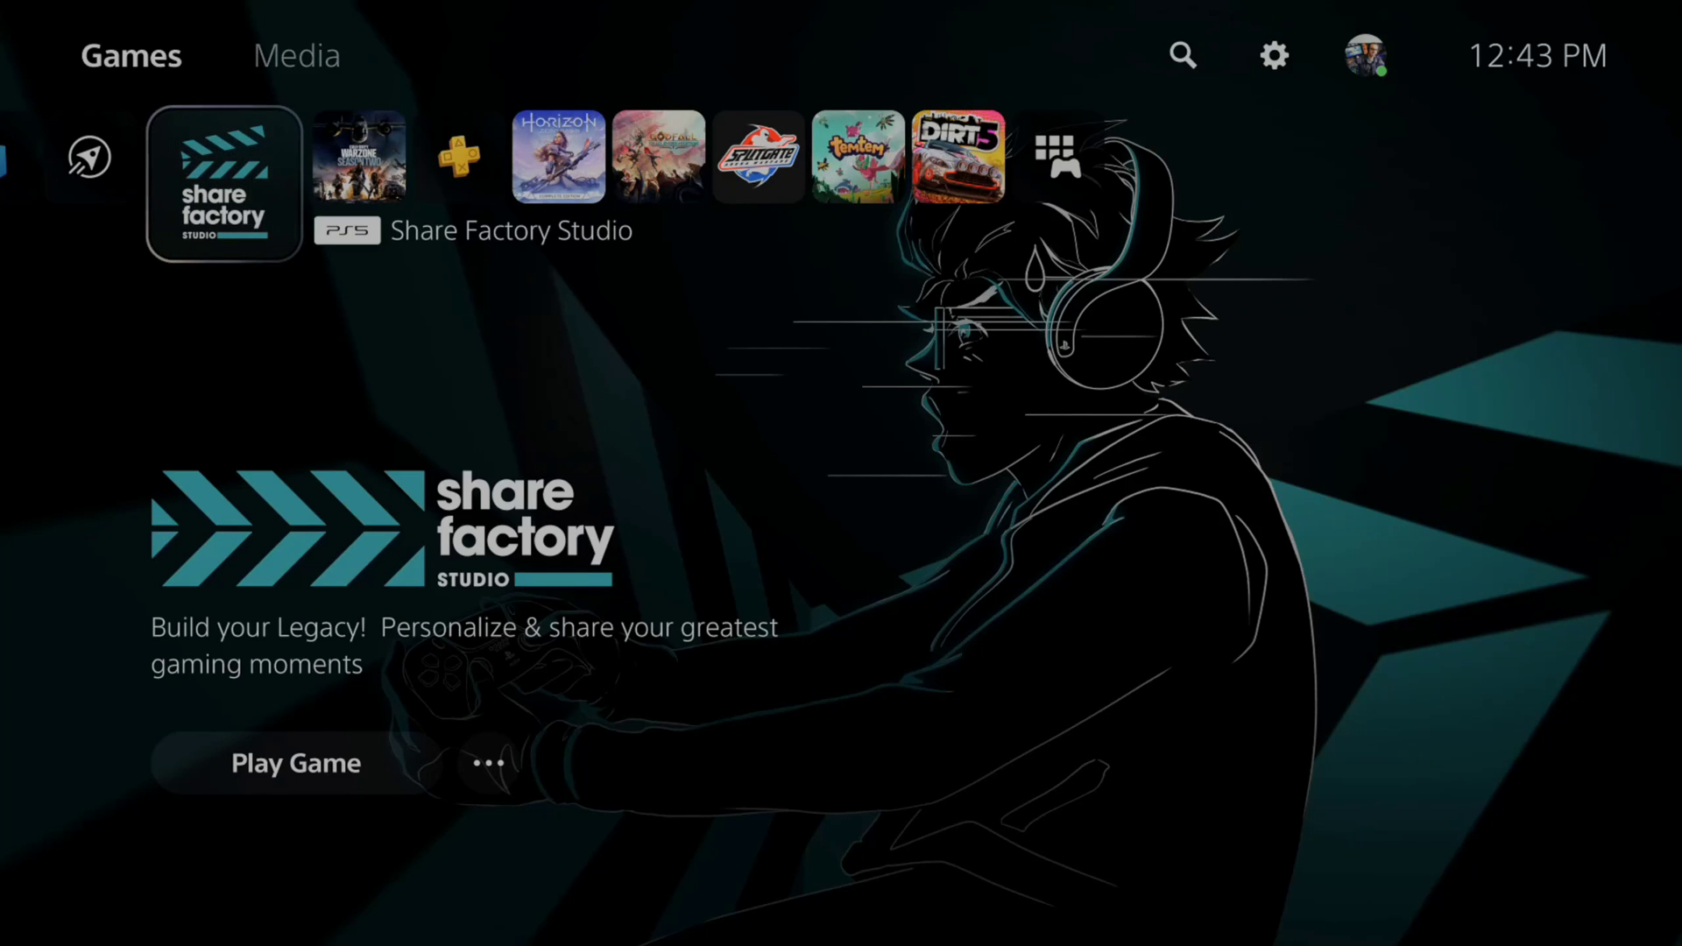
- Launch Share Factory Studio and open the most recent project from My Last Project
key("Return")
key("Up")
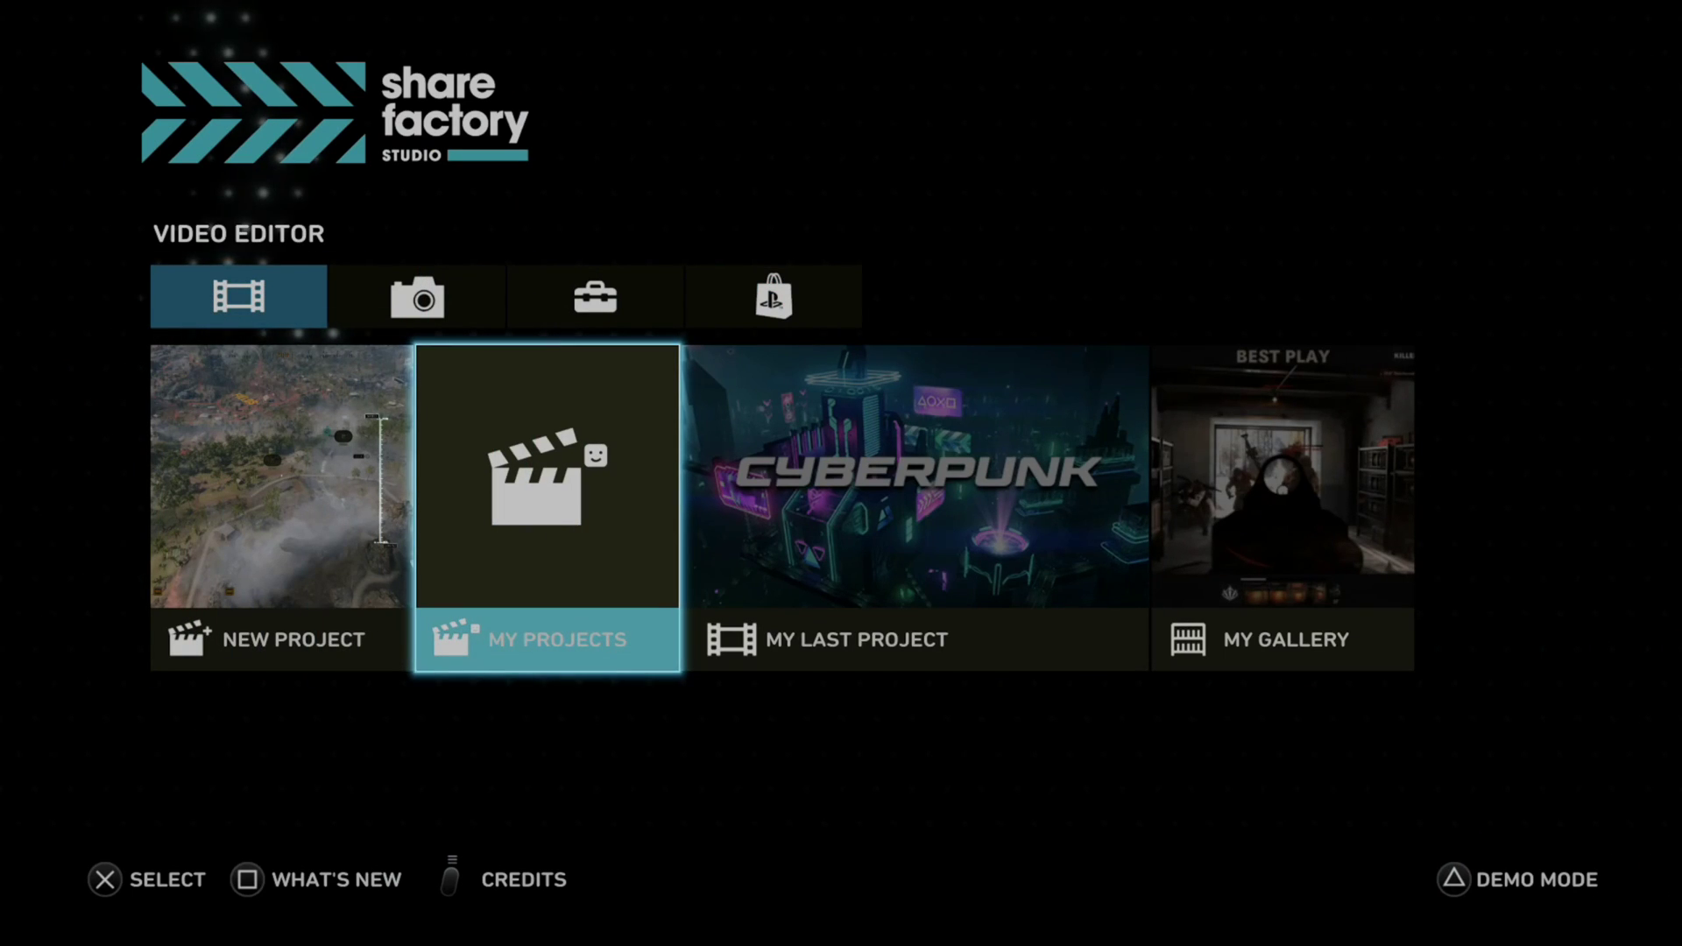
key("Right")
key("Return")
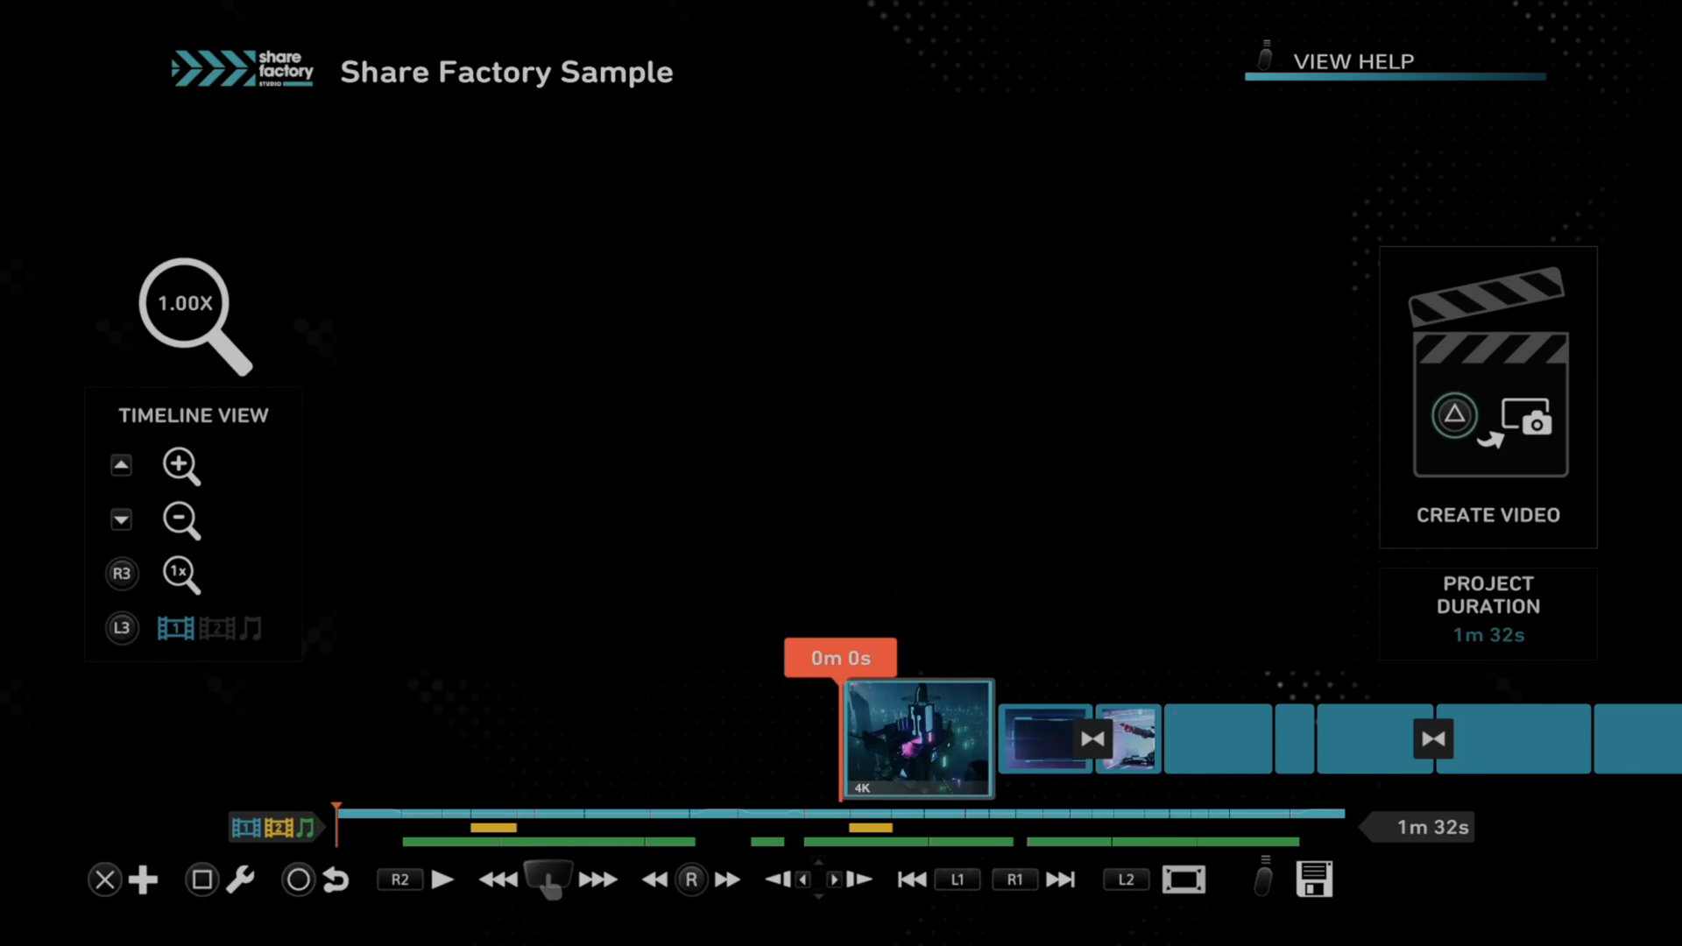
- Go to Add Music and choose Import From USB as the music source
key("Return")
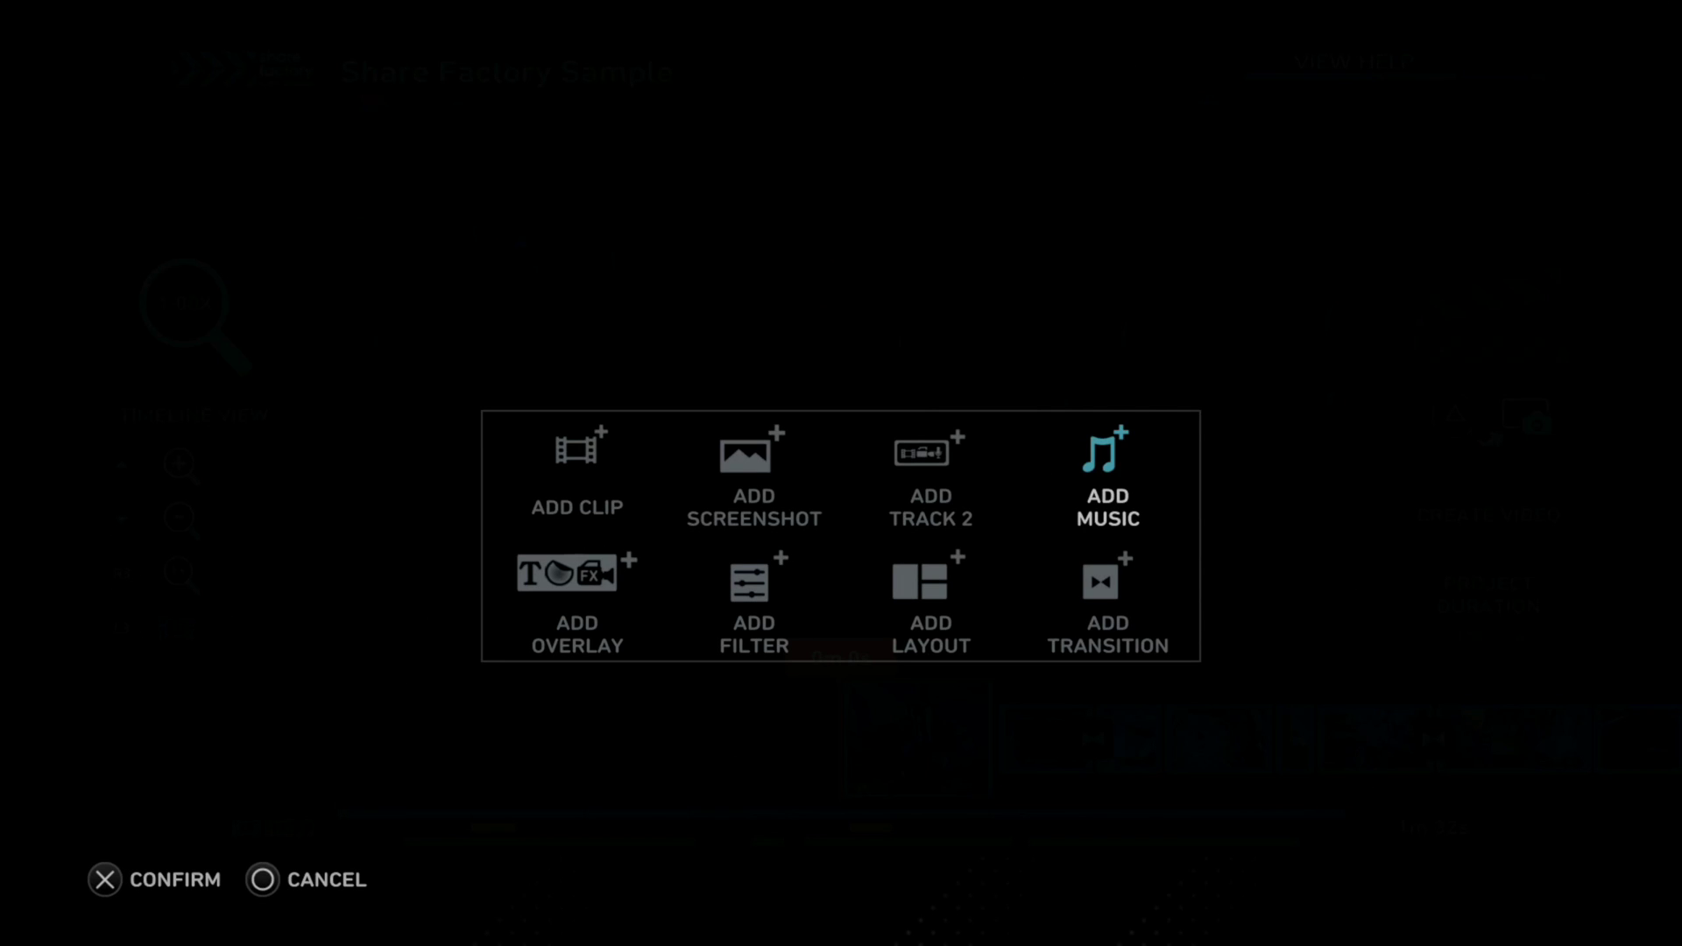
key("Left")
key("Right")
key("Return")
key("Left")
key("Down")
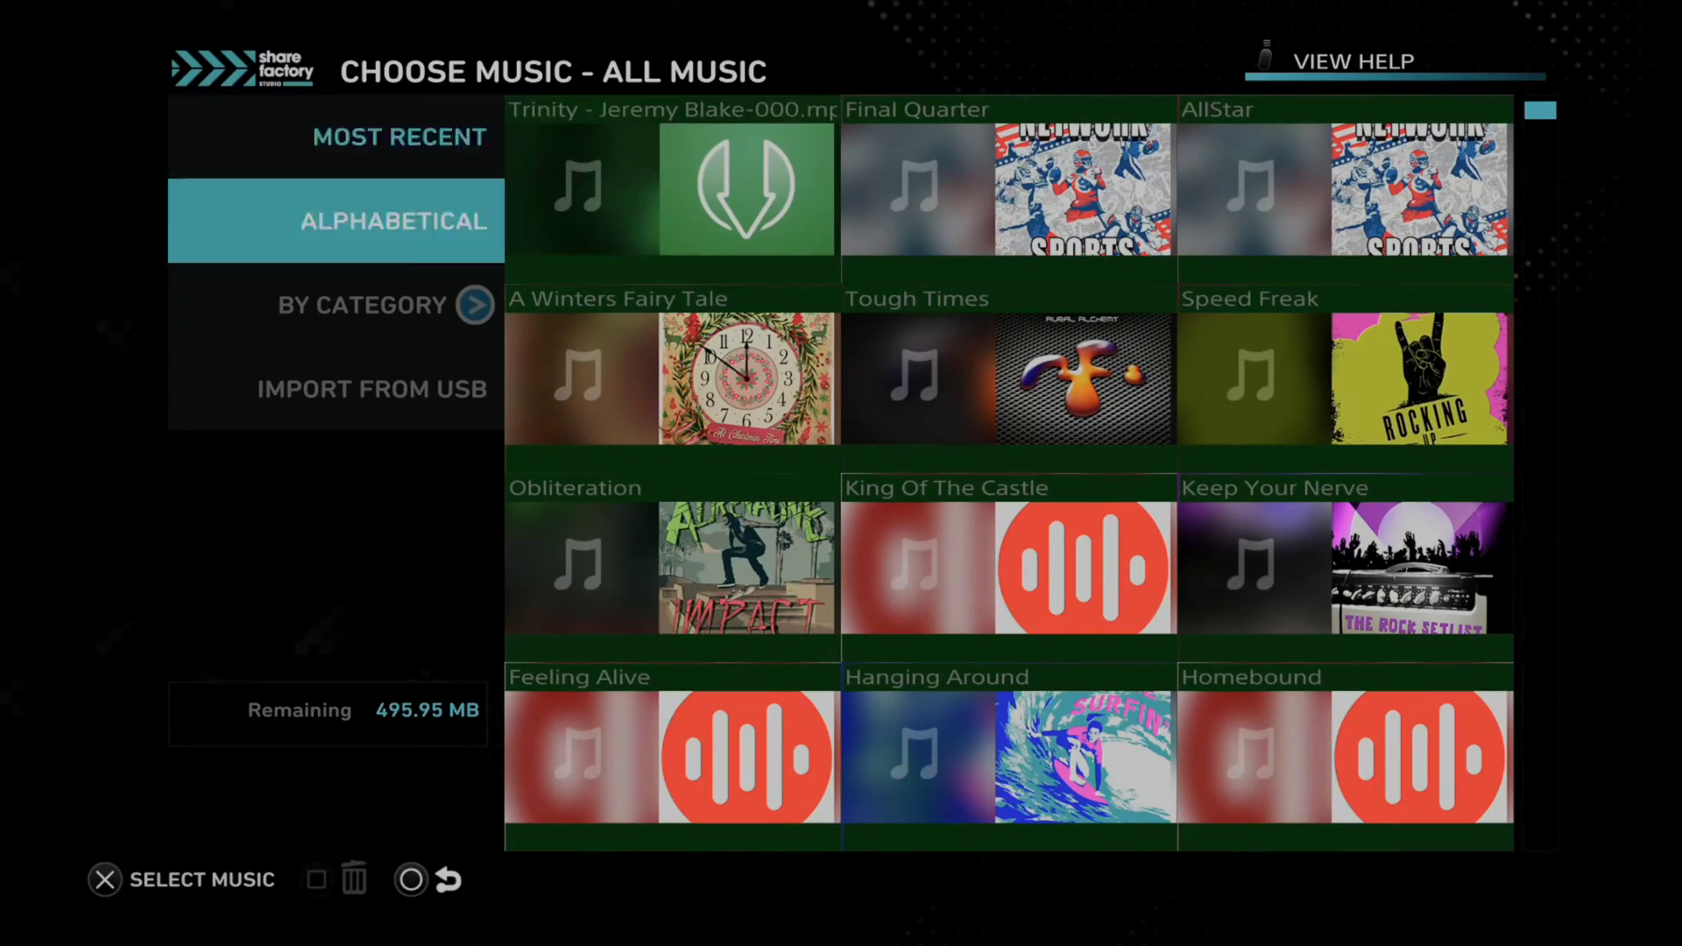
key("Down")
key("Down")
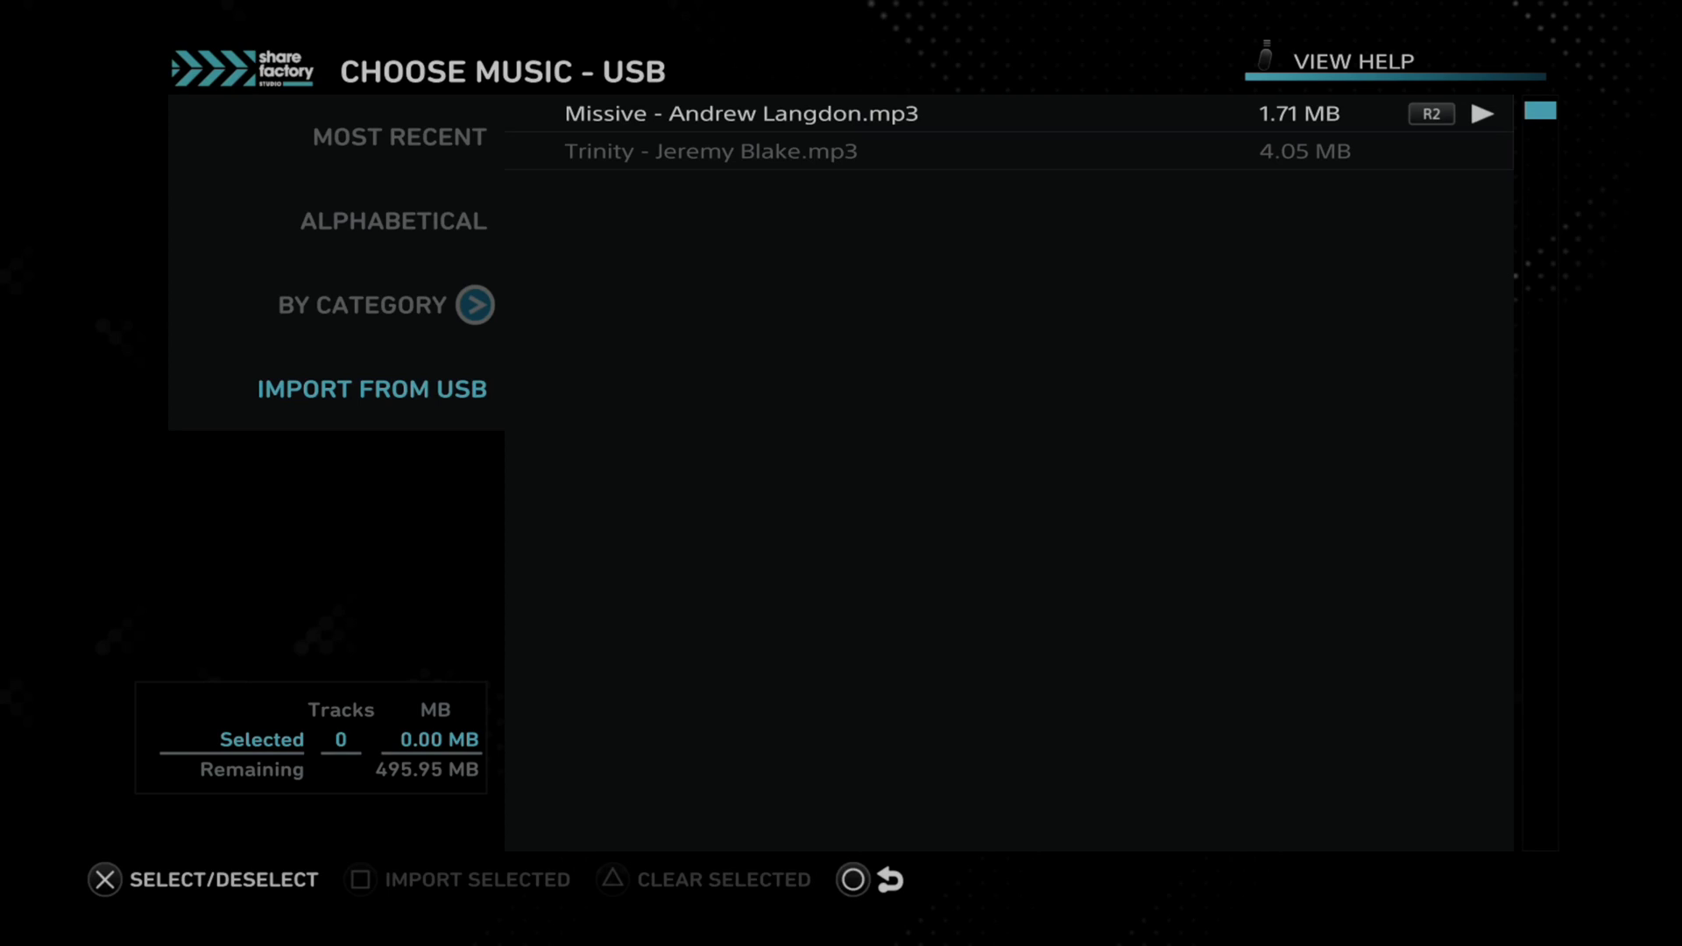
- Mark Missive - Andrew Langdon.mp3 in the USB track list for import
key("Down")
key("Up")
key("Down")
key("Up")
key("Down")
key("Up")
key("Down")
key("Up")
key("Return")
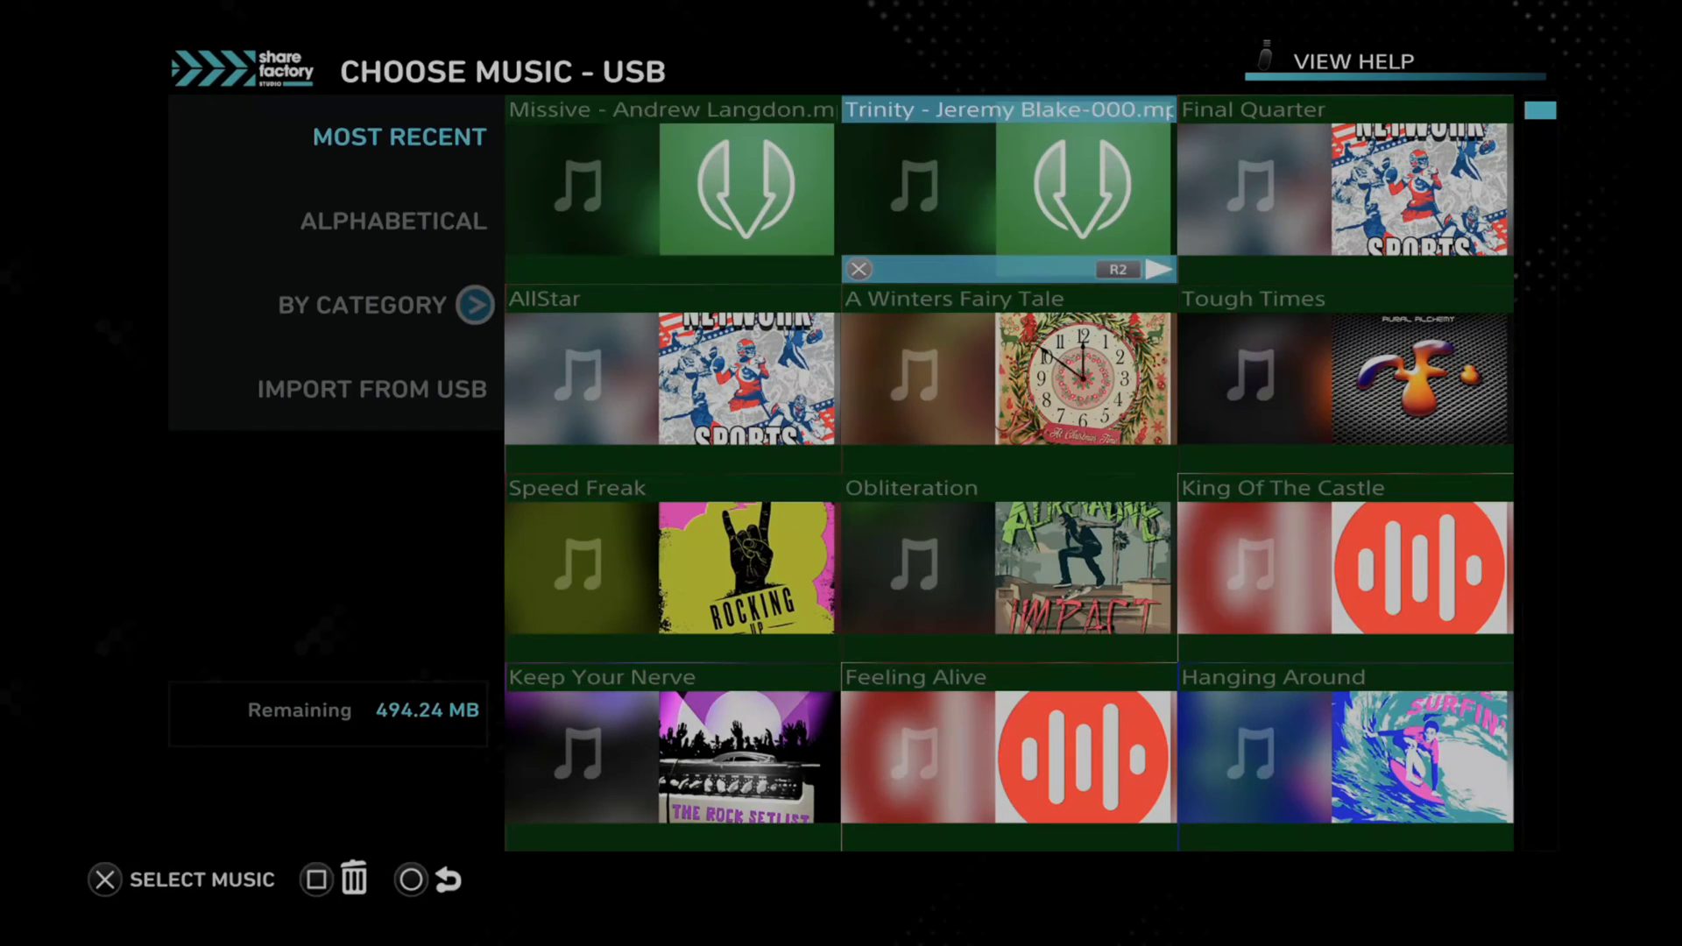
- Choose Missive - Andrew Langdon from the imported music to place it in the project
key("Left")
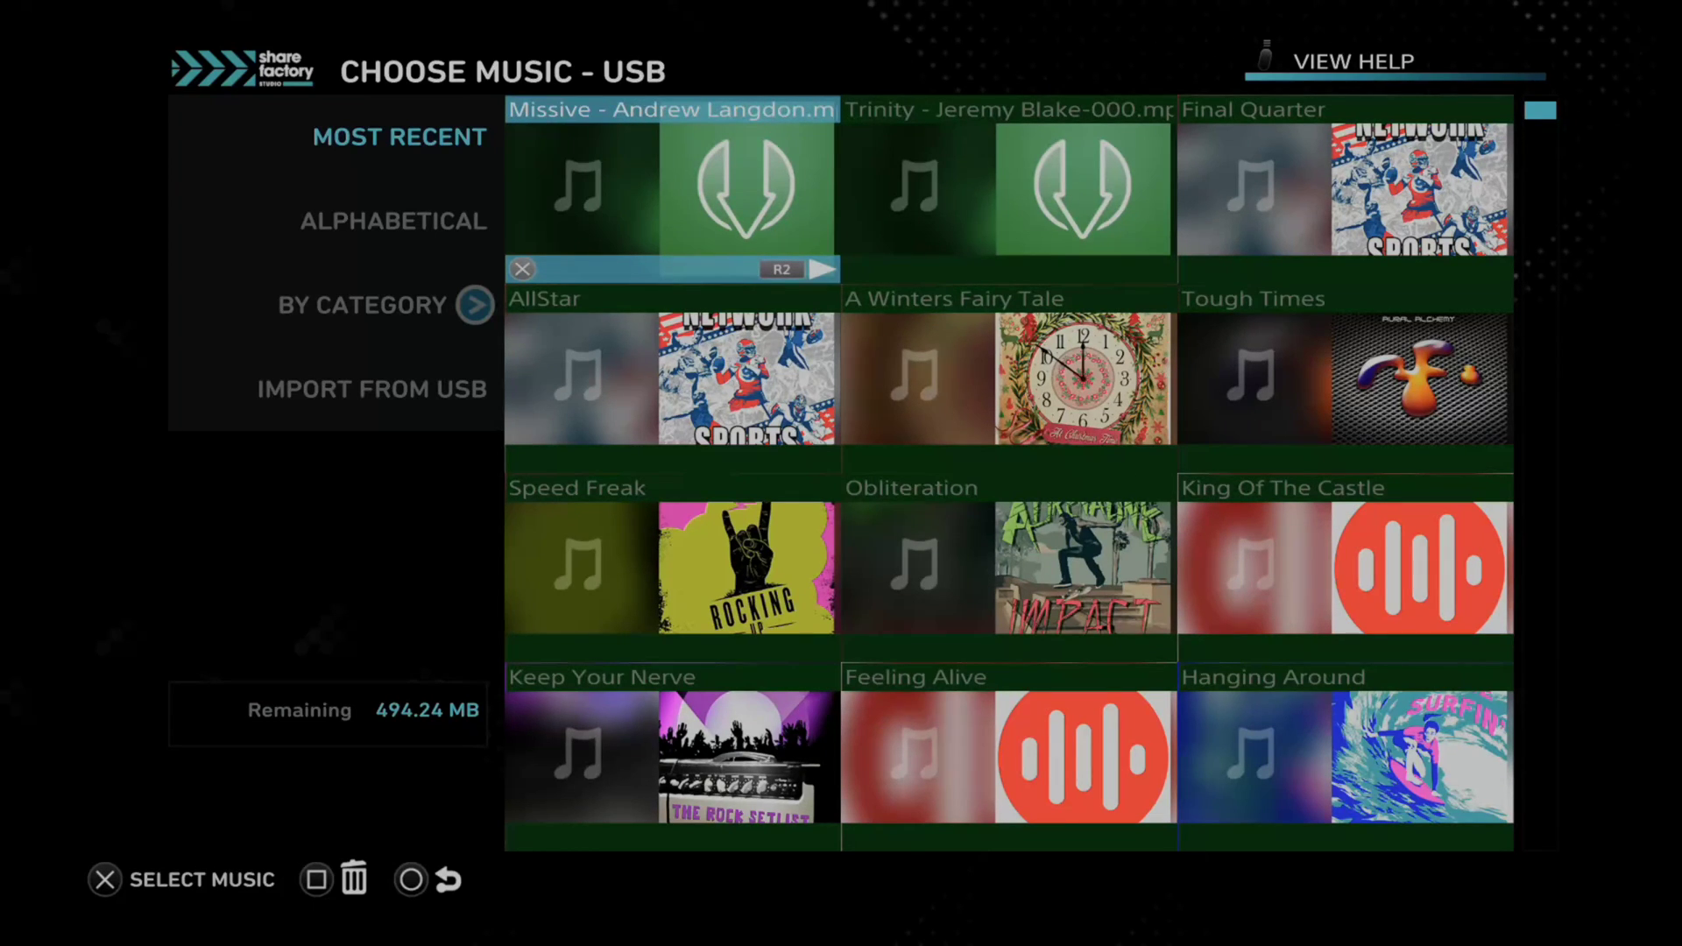
key("Right")
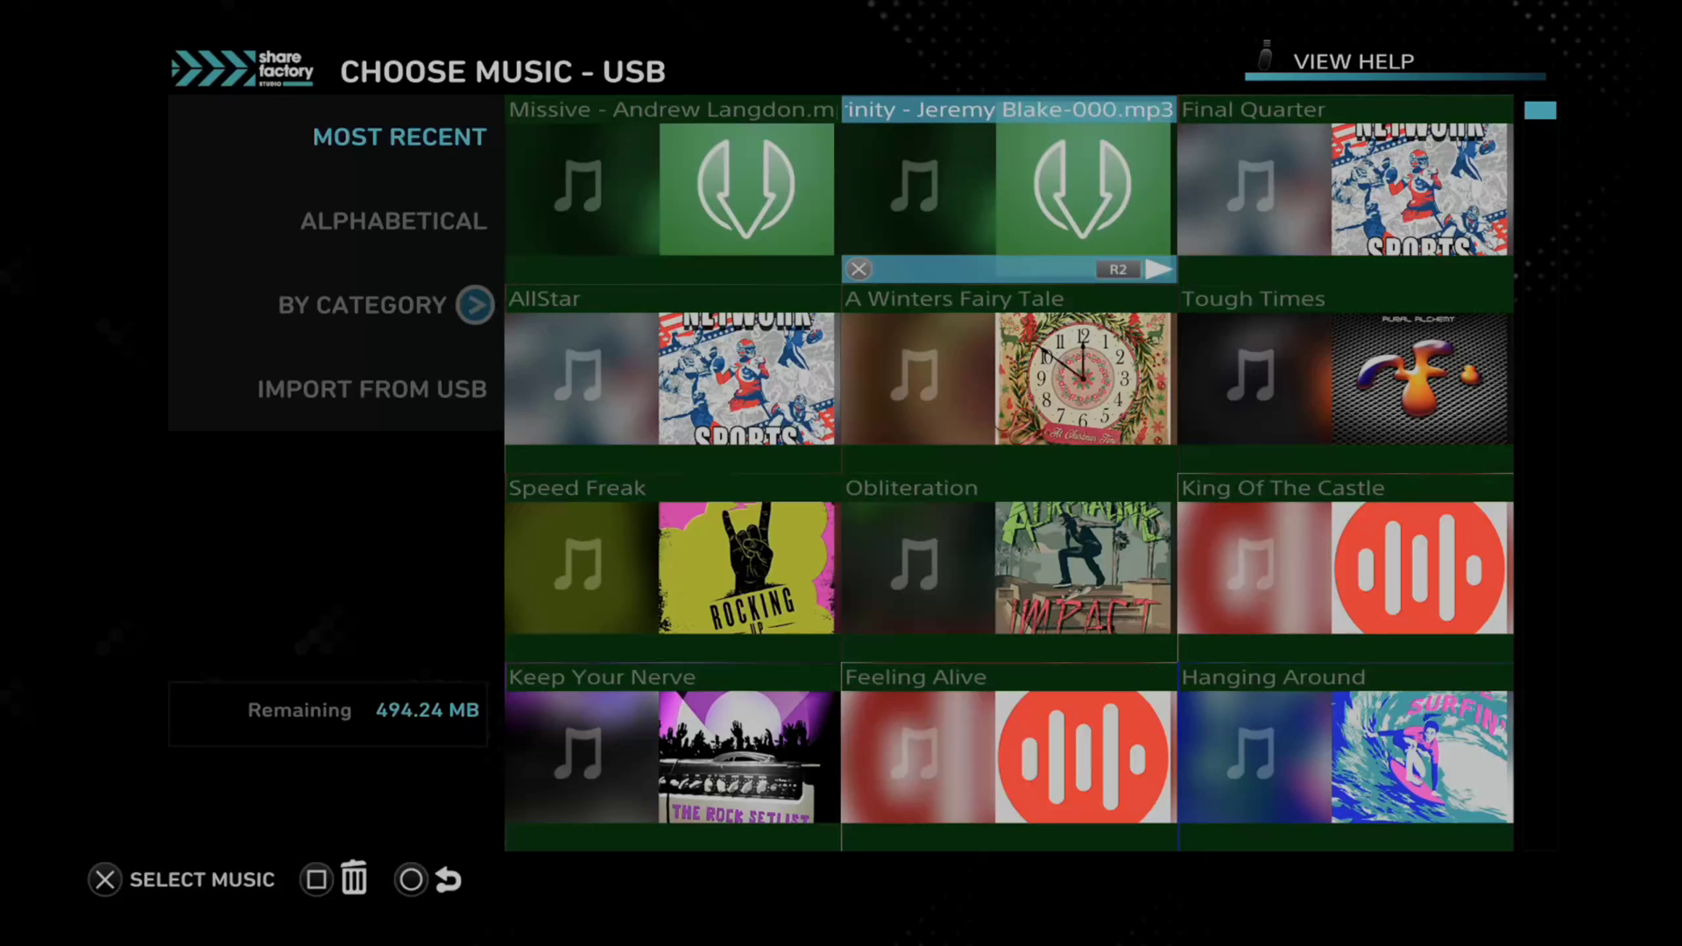
key("Left")
key("Right")
key("Left")
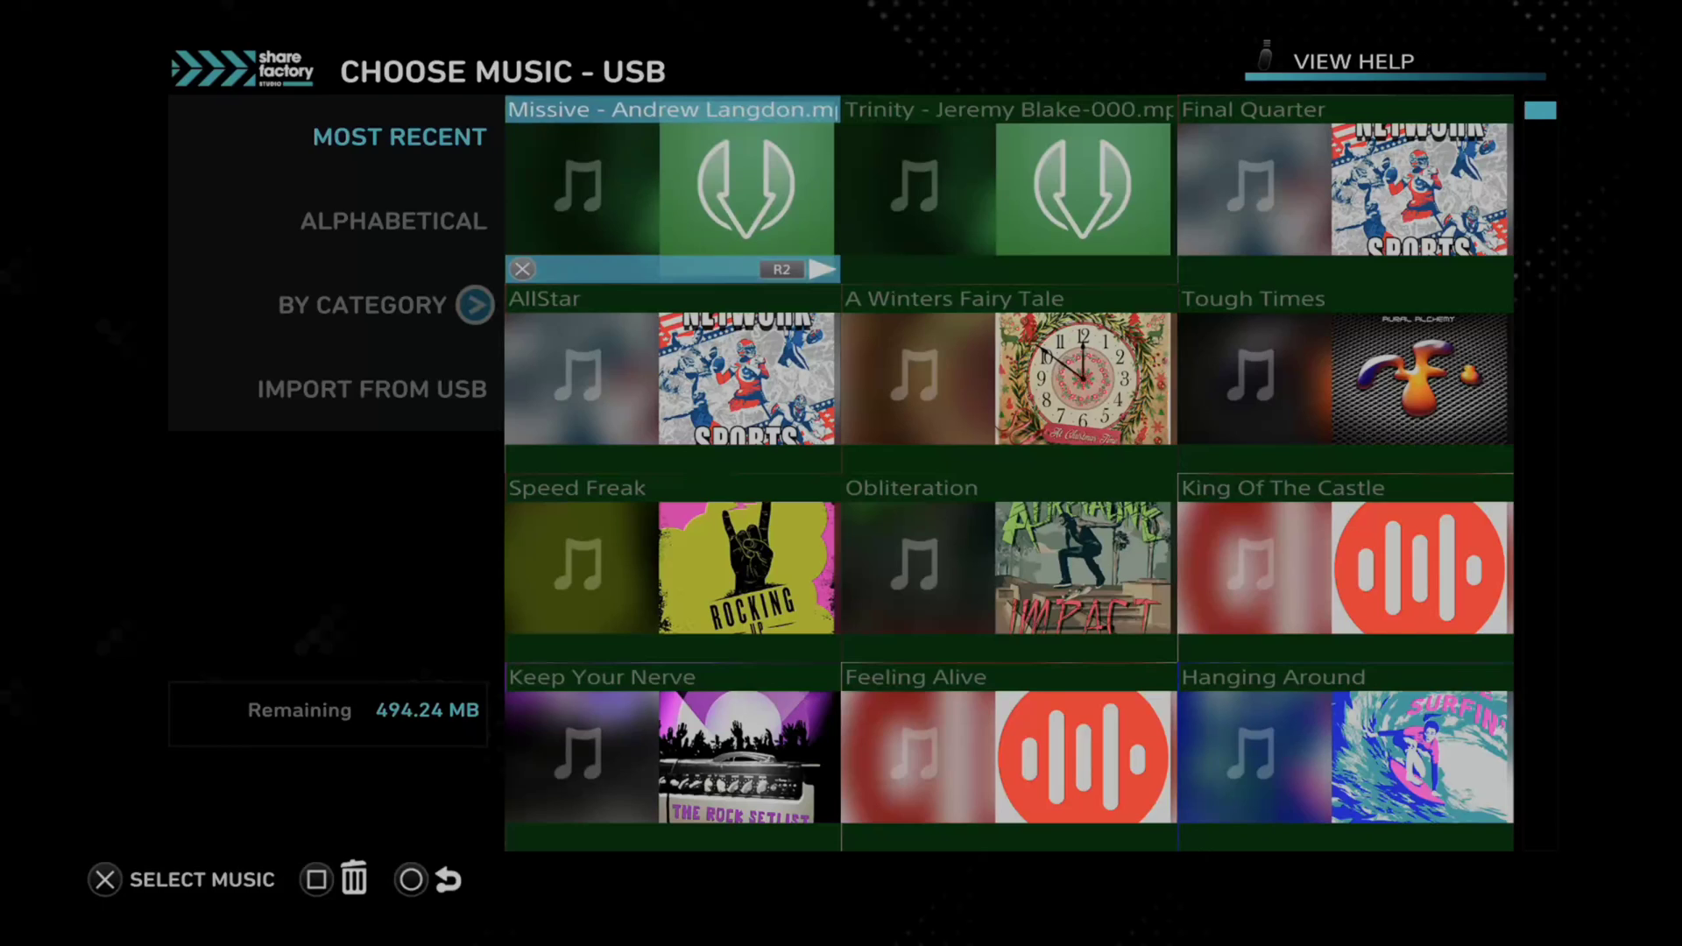
key("Return")
- Delete the earlier music track with Delete Music, confirming the prompt
key("Return")
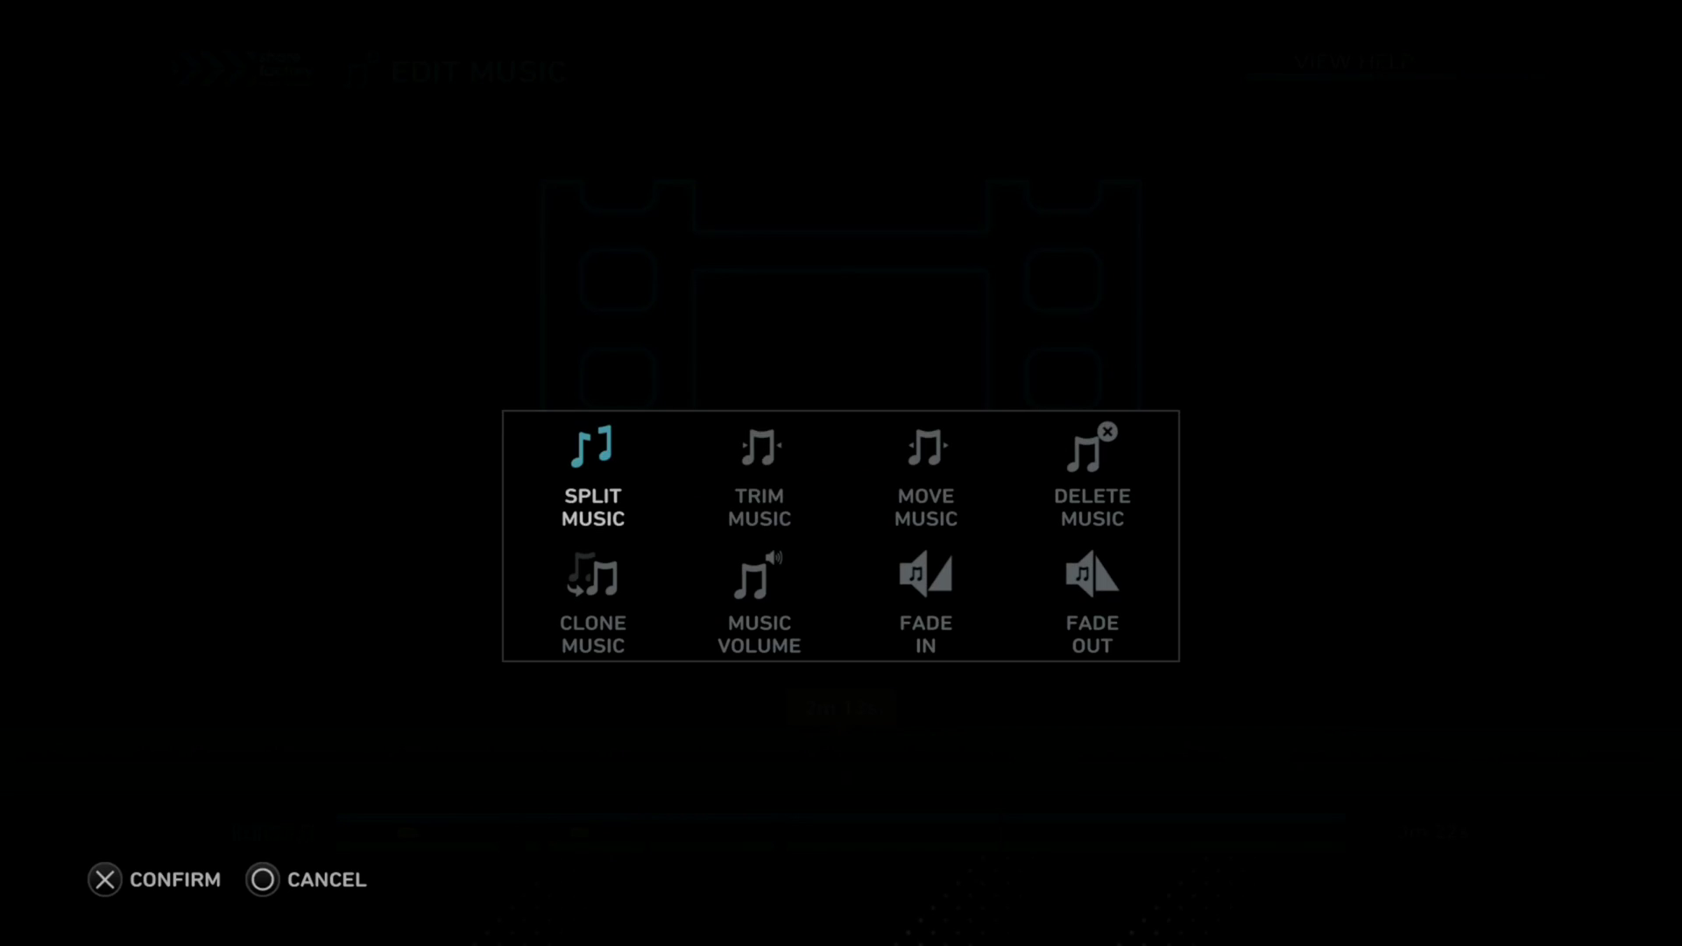
key("Right")
key("Right")
key("Right")
key("Return")
key("Left")
key("Return")
key("Return")
key("Right")
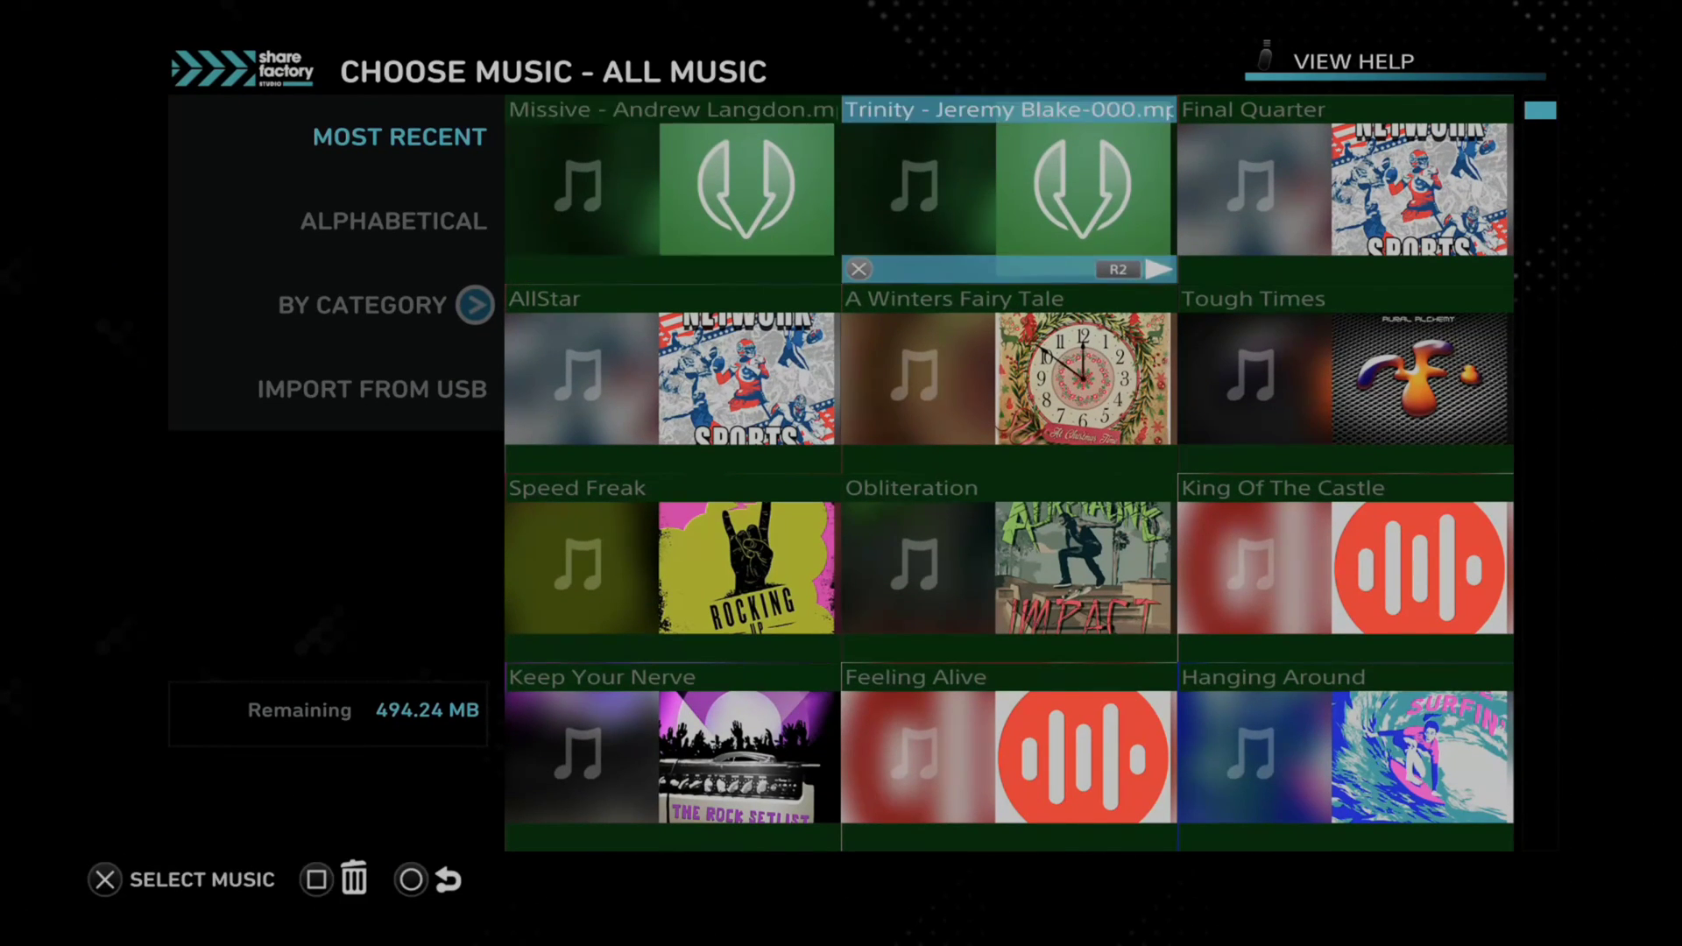
key("Left")
key("Return")
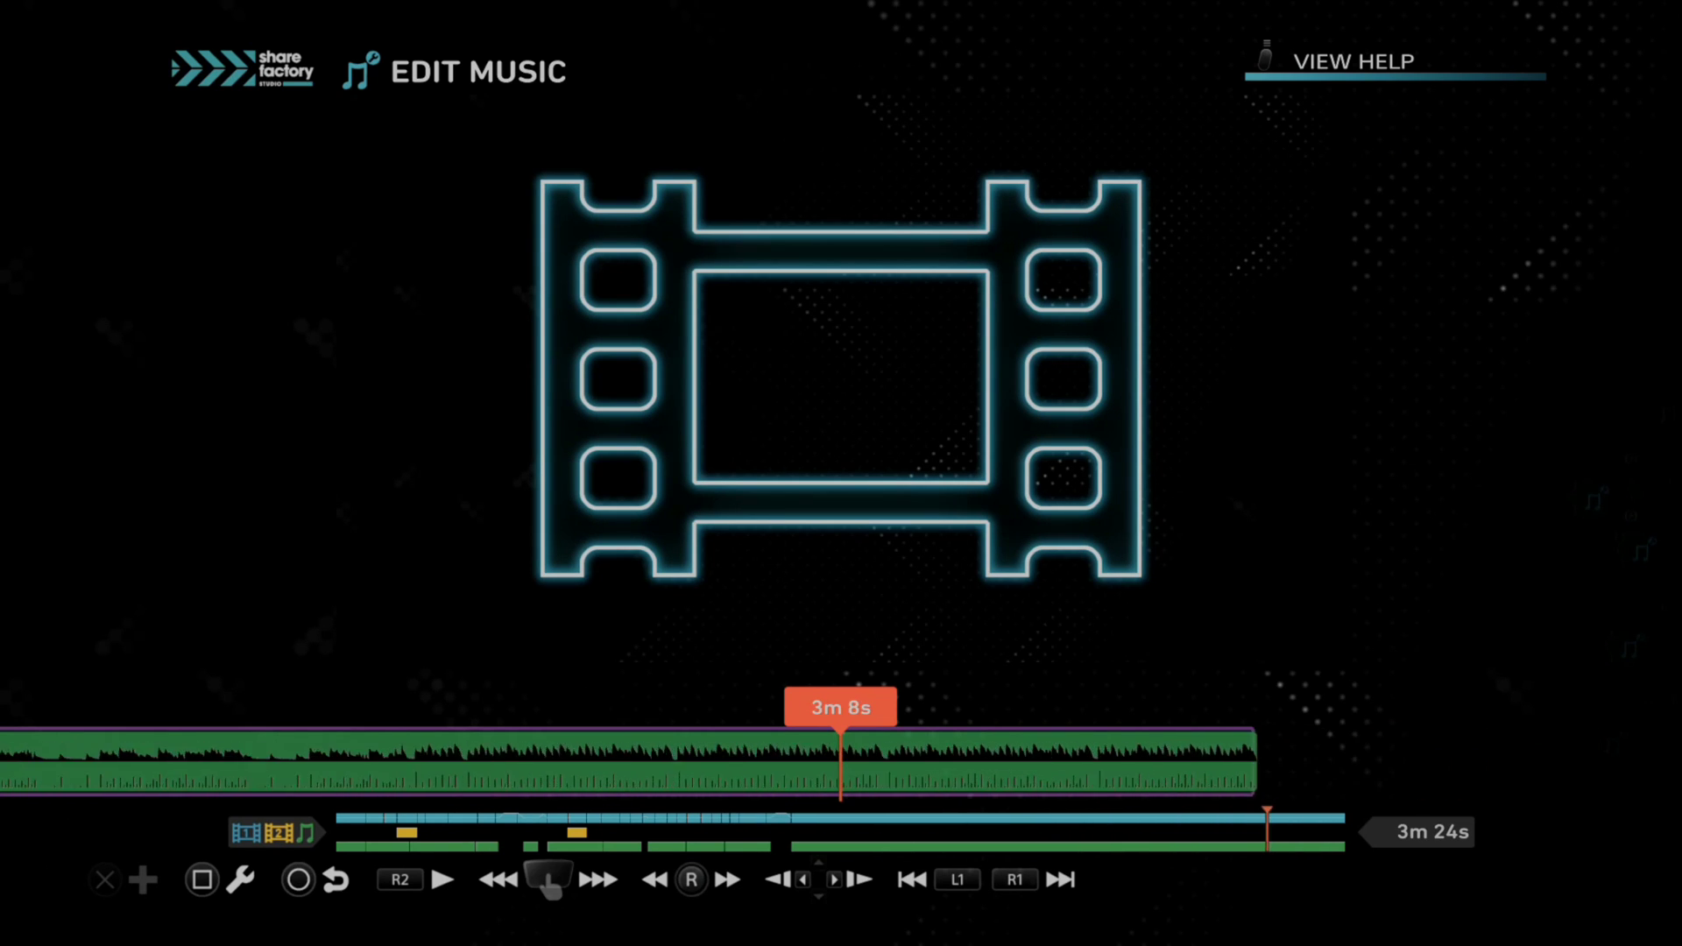
- Scrub along the timeline to review the placed track, now 3m 24s long
scroll(841, 762, "left", 6)
scroll(841, 762, "left", 6)
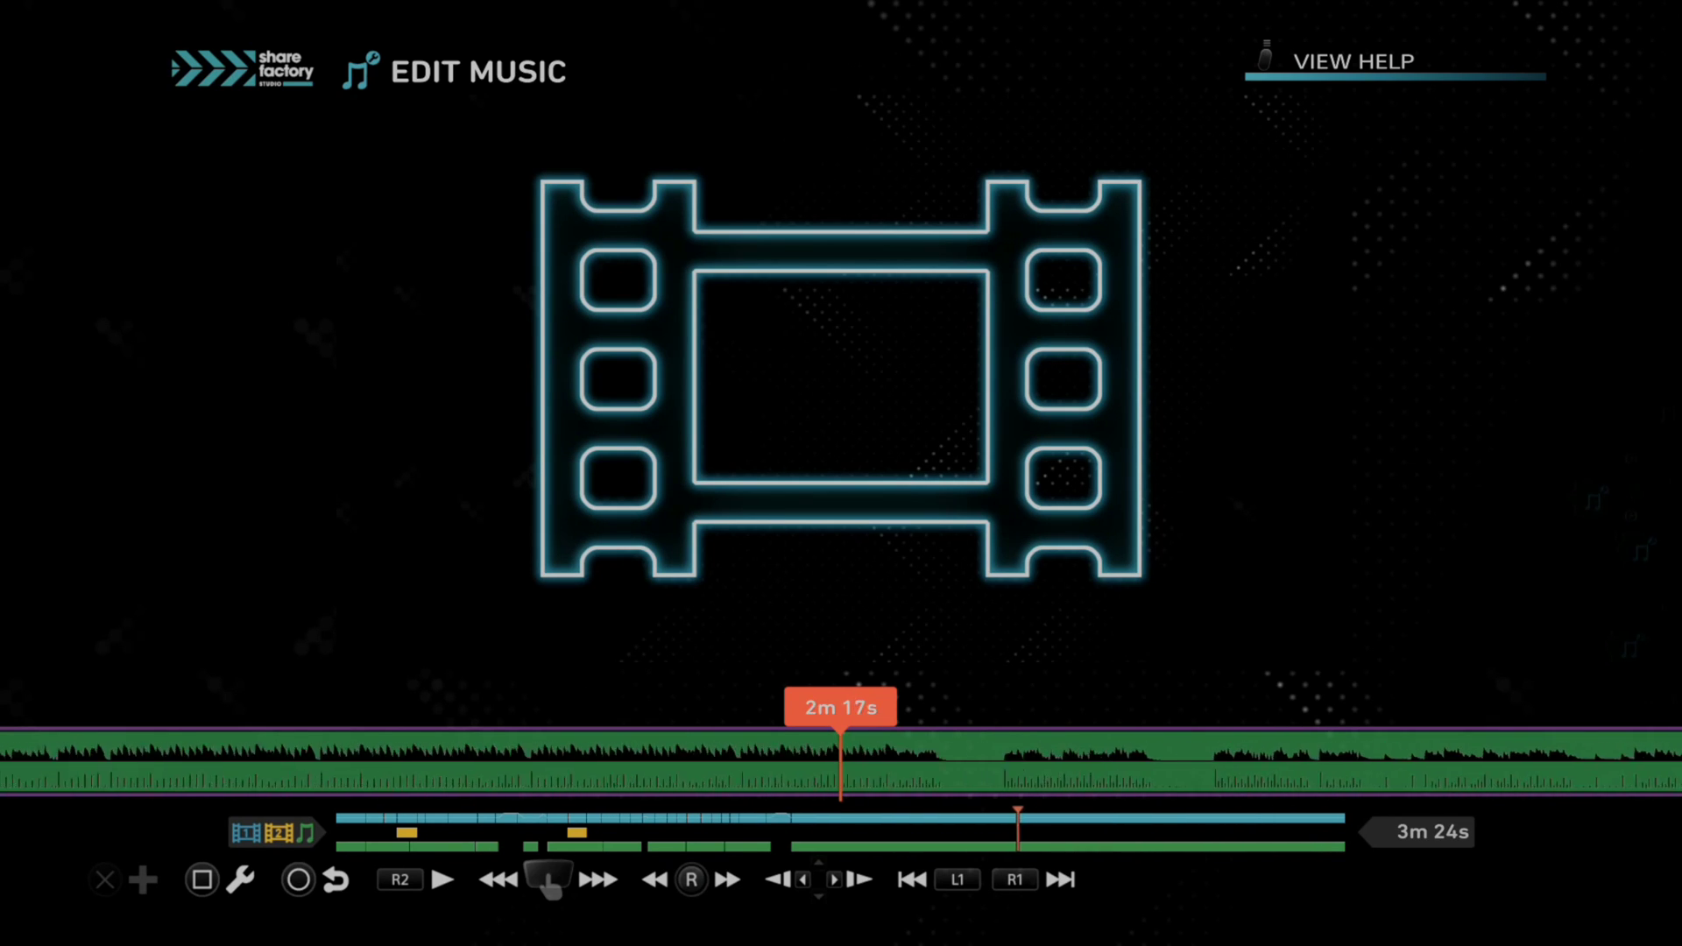
scroll(842, 762, "left", 2)
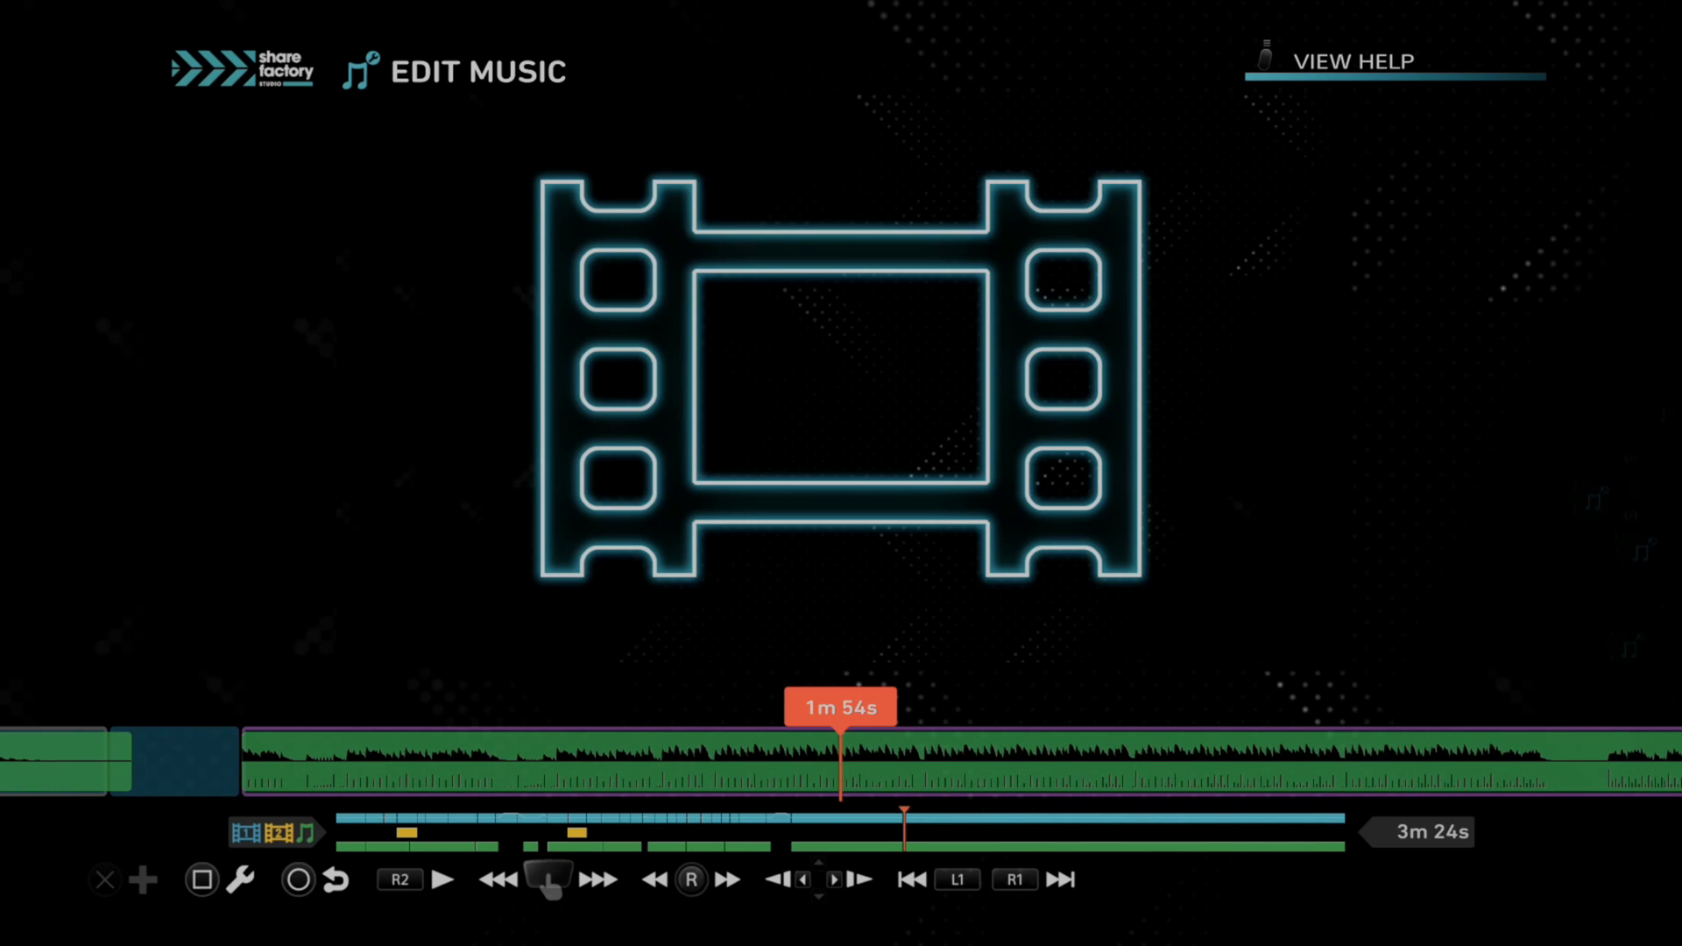
key("super")
key("Down")
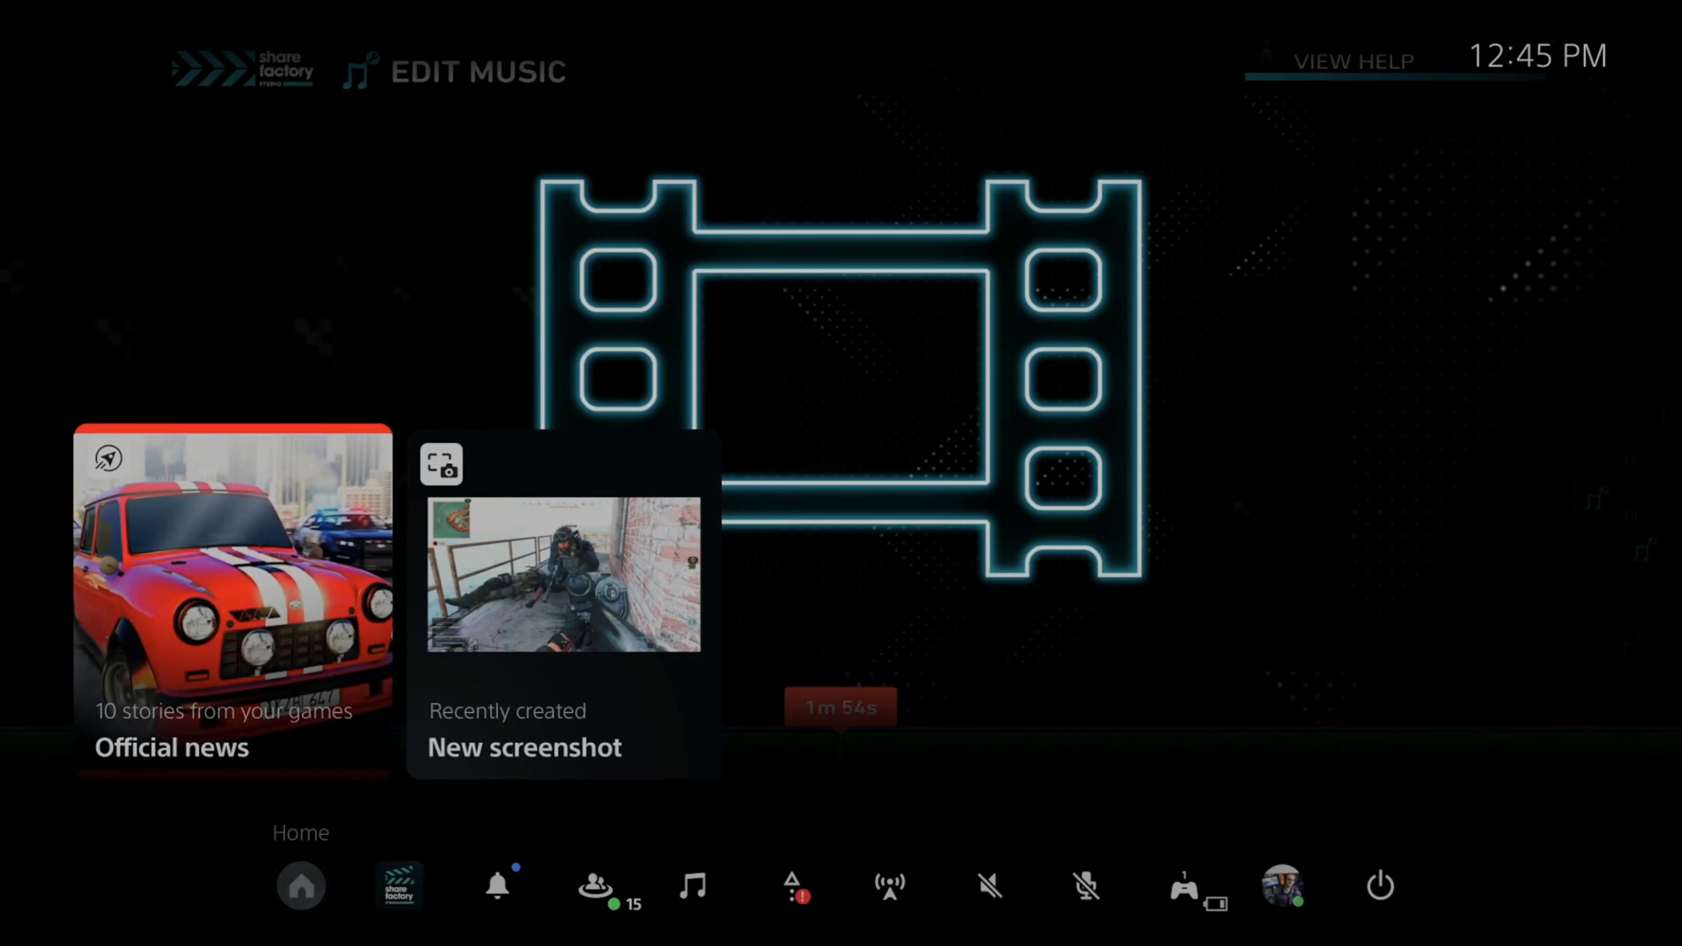
key("Right")
key("Right")
key("Right")
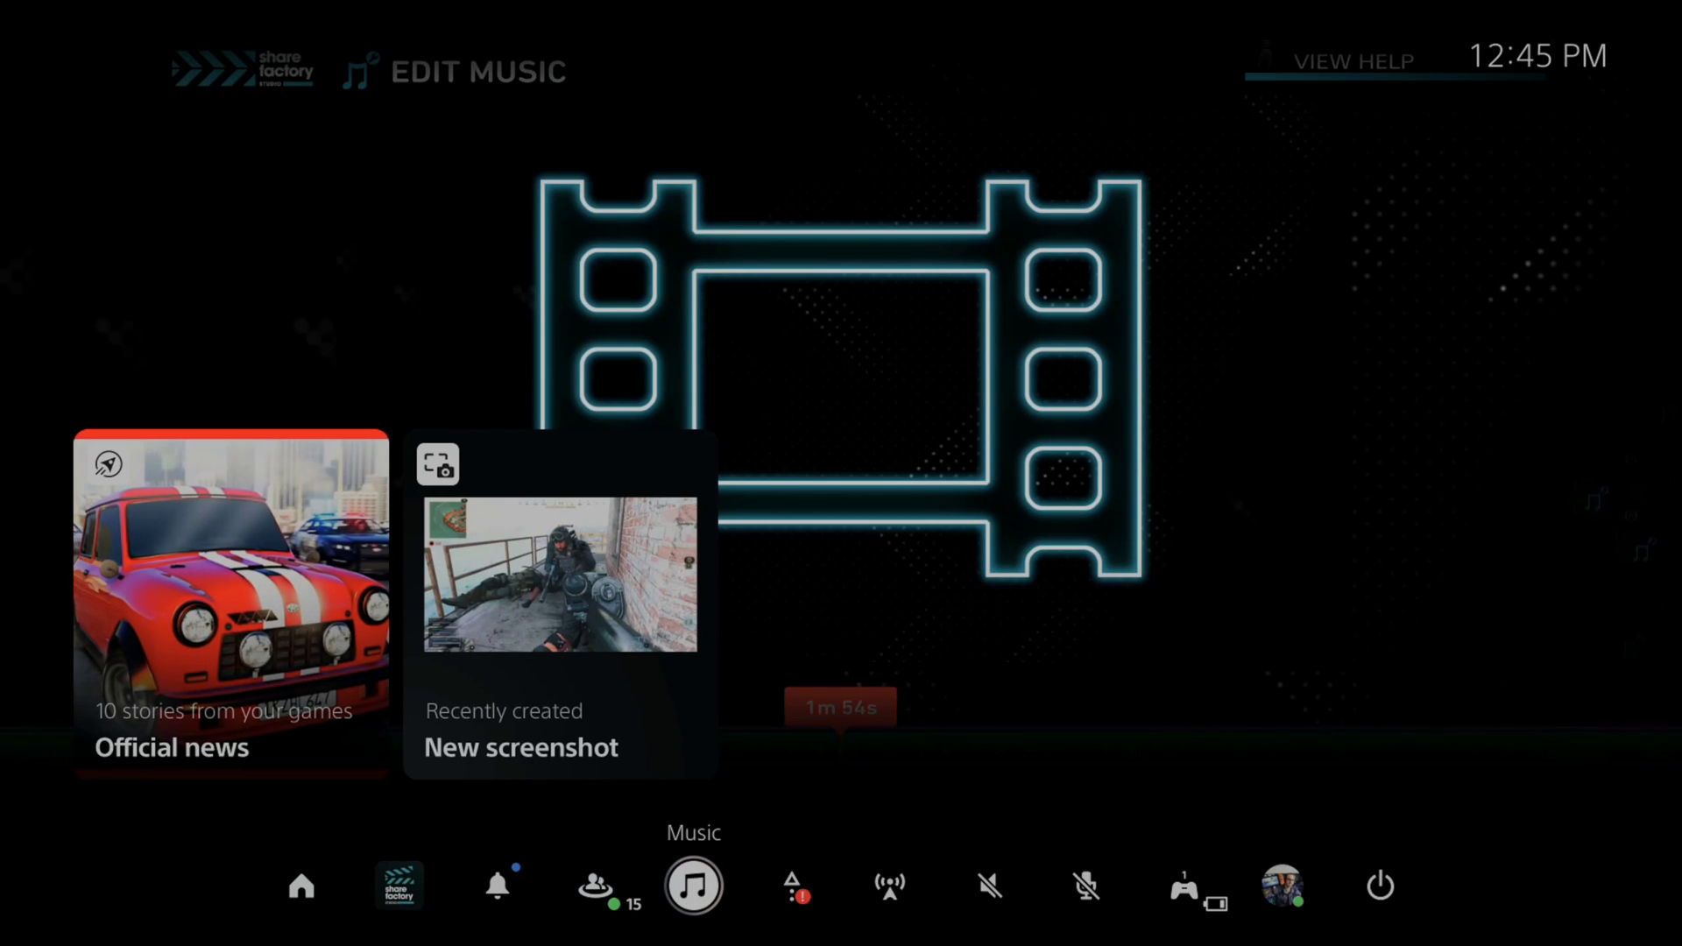
key("Return")
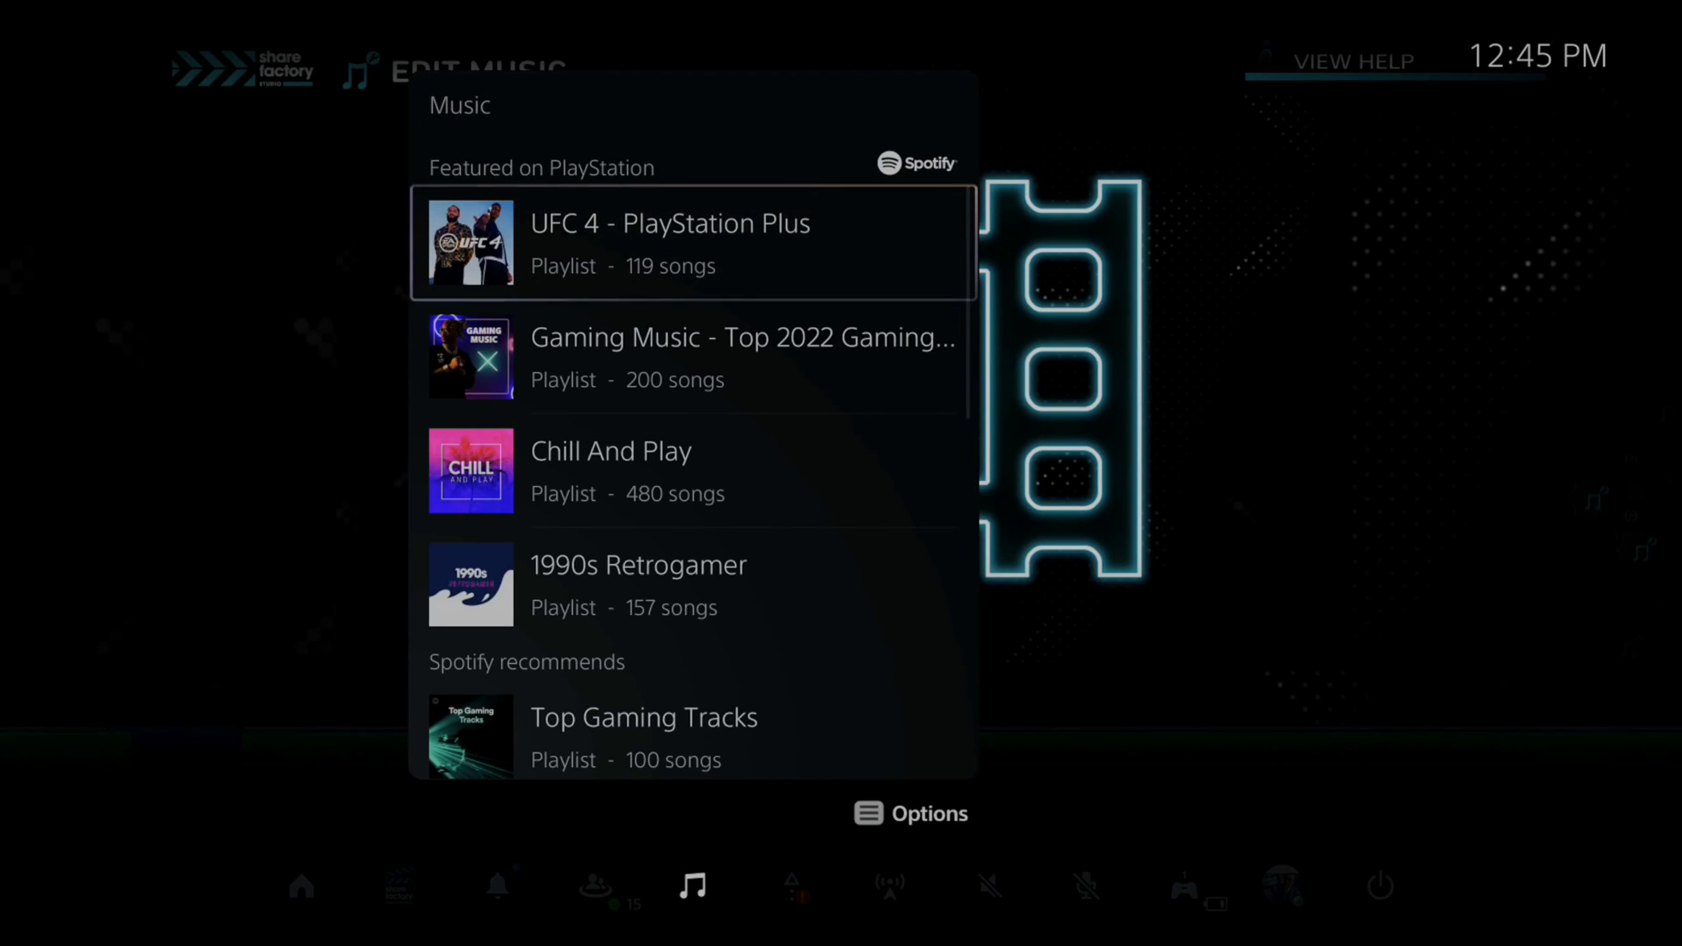
key("Down")
key("Down")
key("Down")
key("Down")
key("Down")
key("Down")
key("Down")
key("Down")
key("Down")
key("Down")
key("Down")
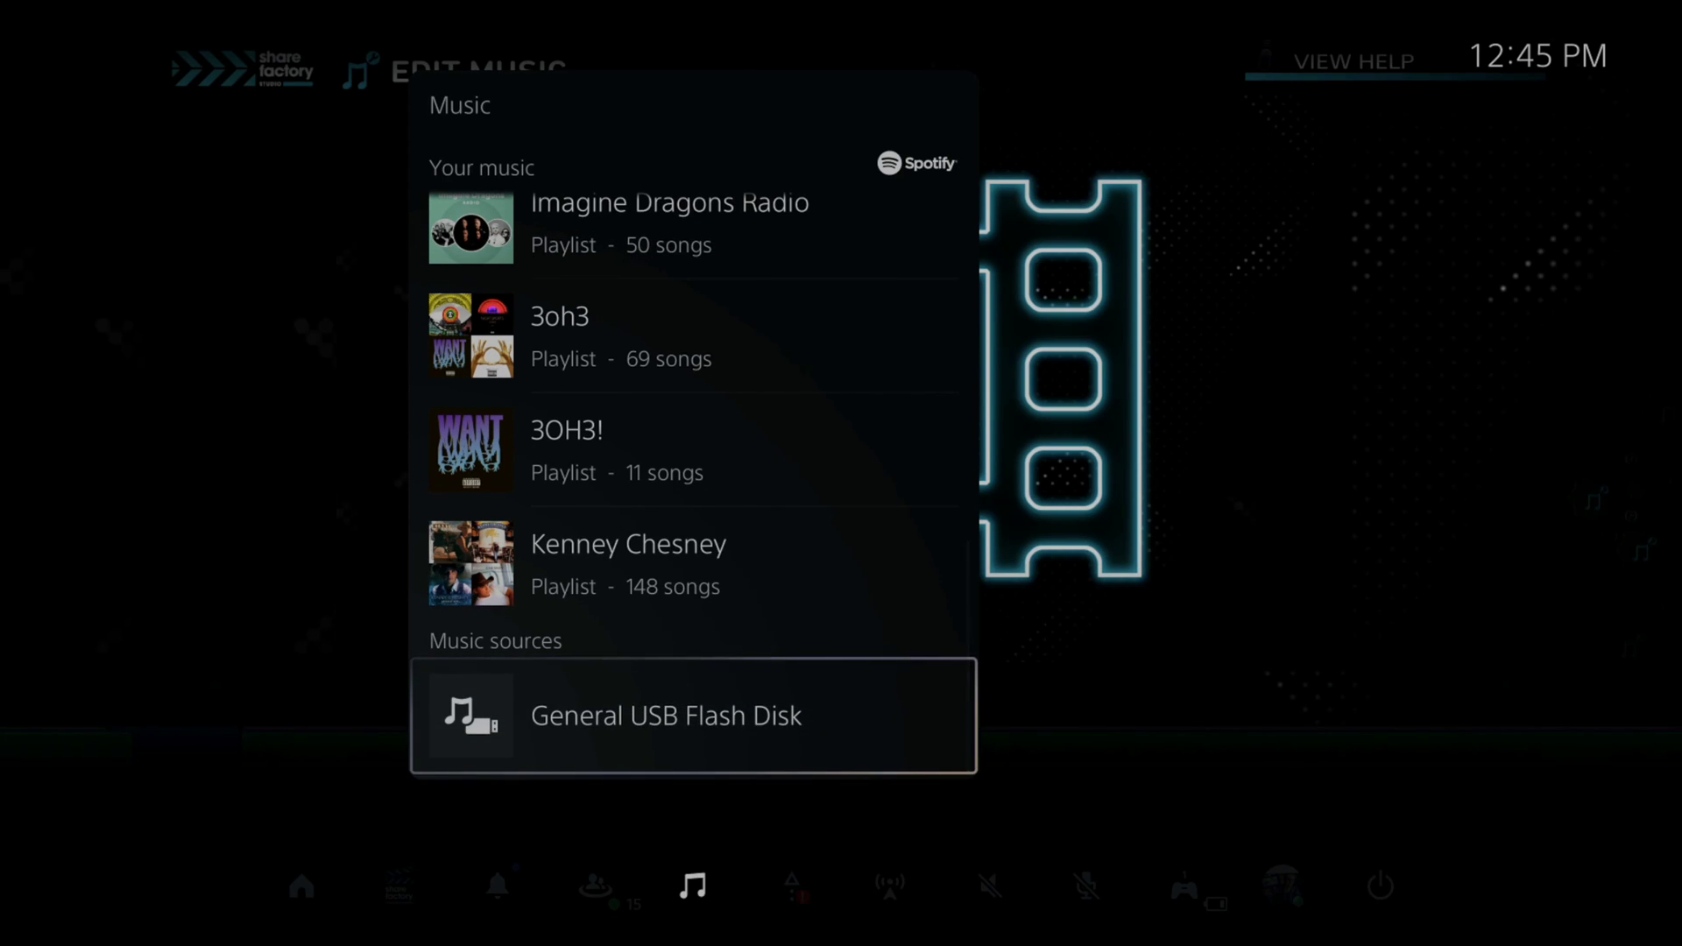
key("Return")
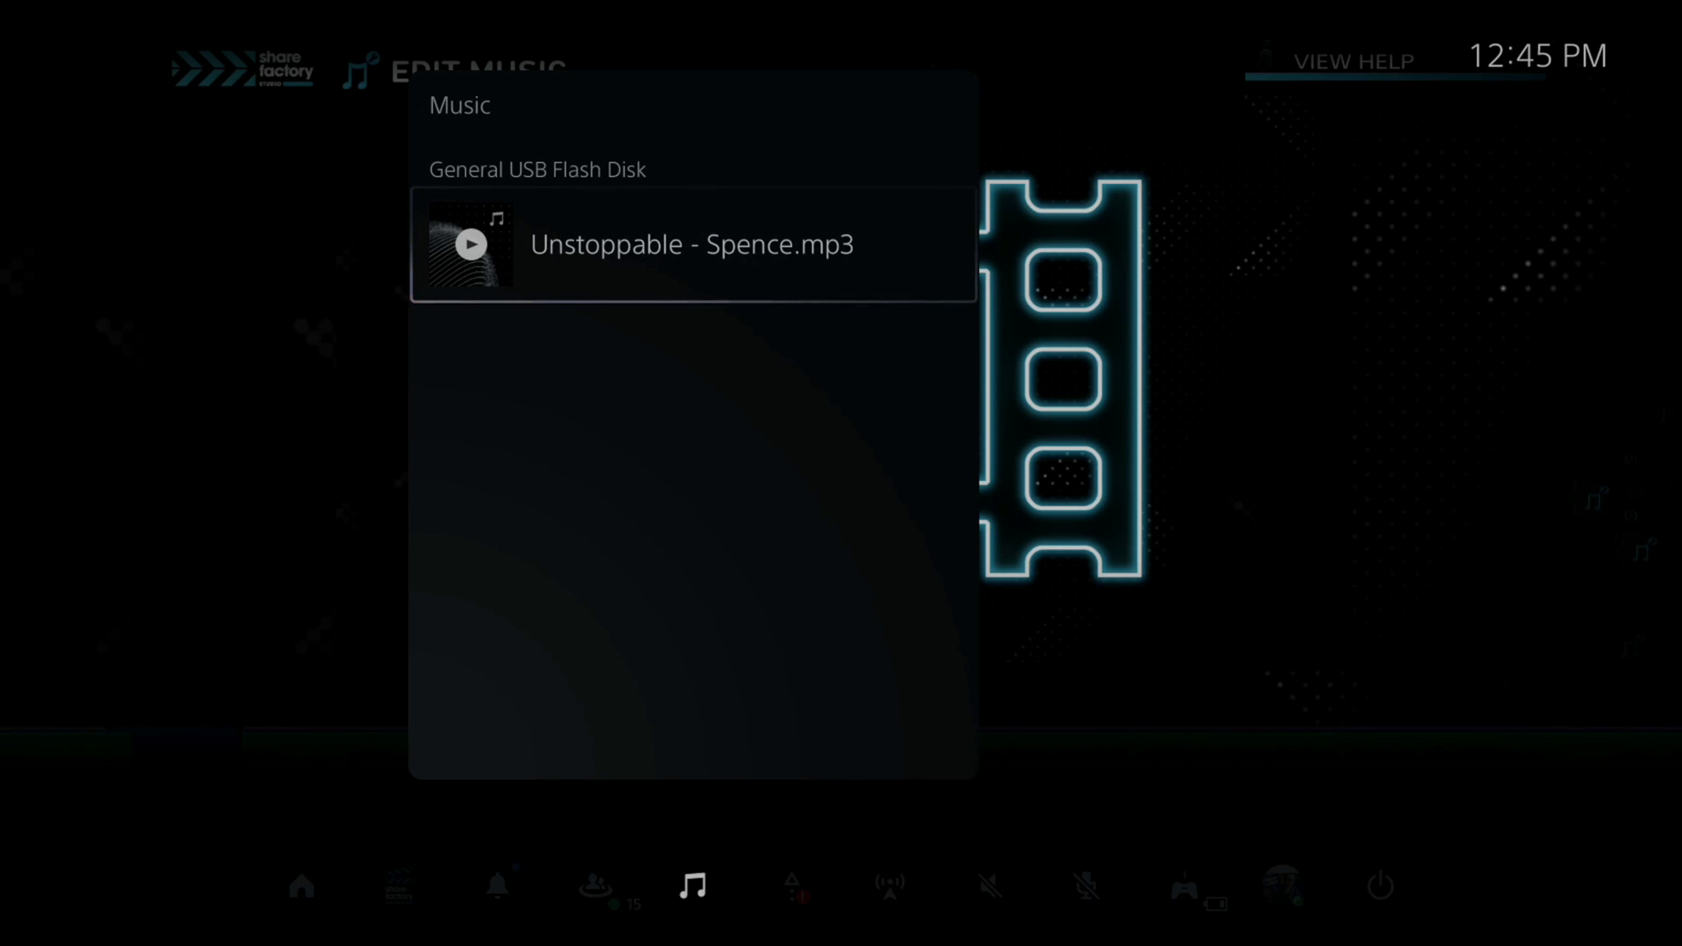
key("Escape")
key("Escape")
key("Escape")
key("Right")
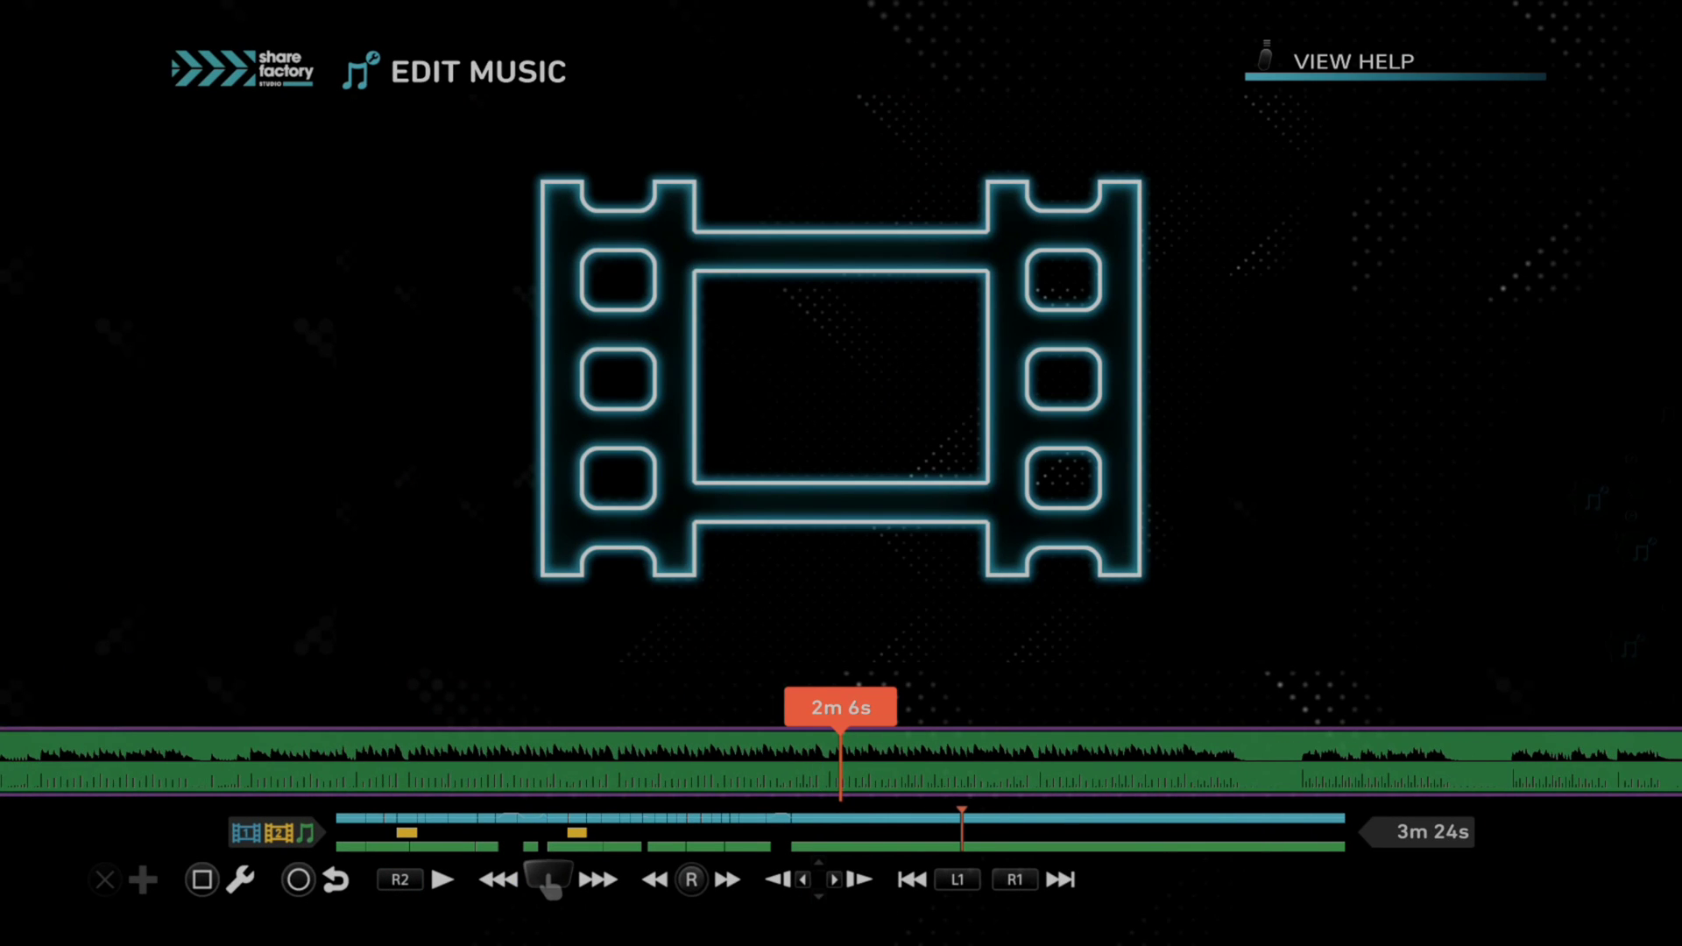
- Move the playhead to about 2m 17s and split the music track there
key("Right")
key("Right")
key("Right")
key("Right")
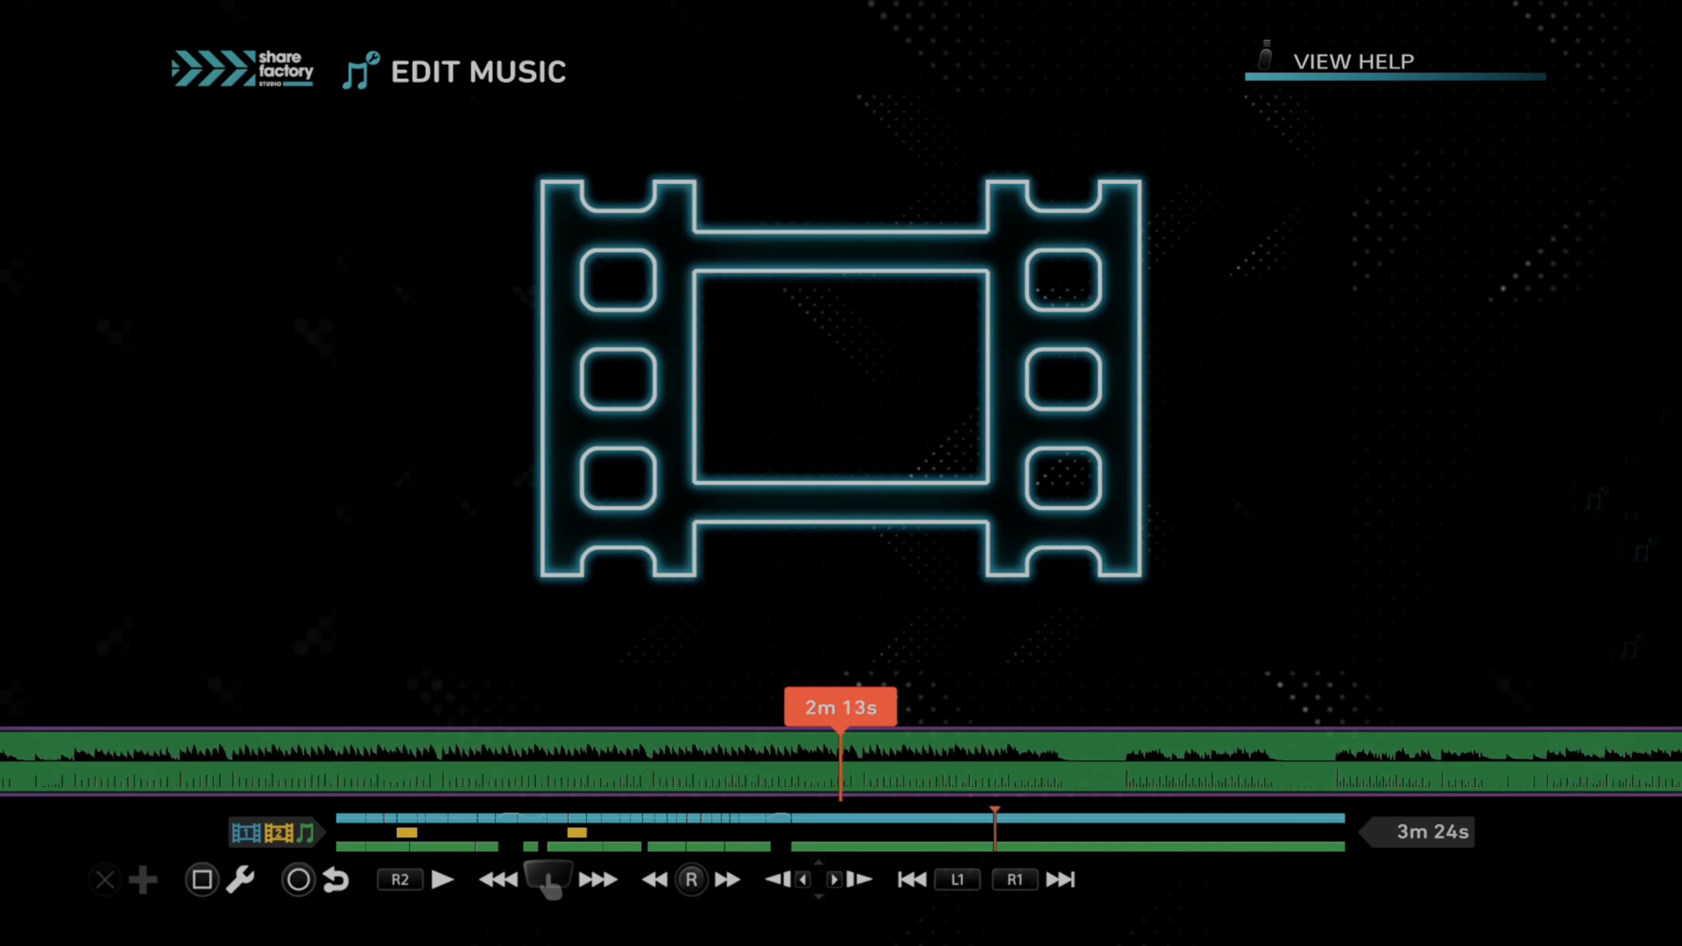
key("Right")
key("Right")
key("Right")
key("Right")
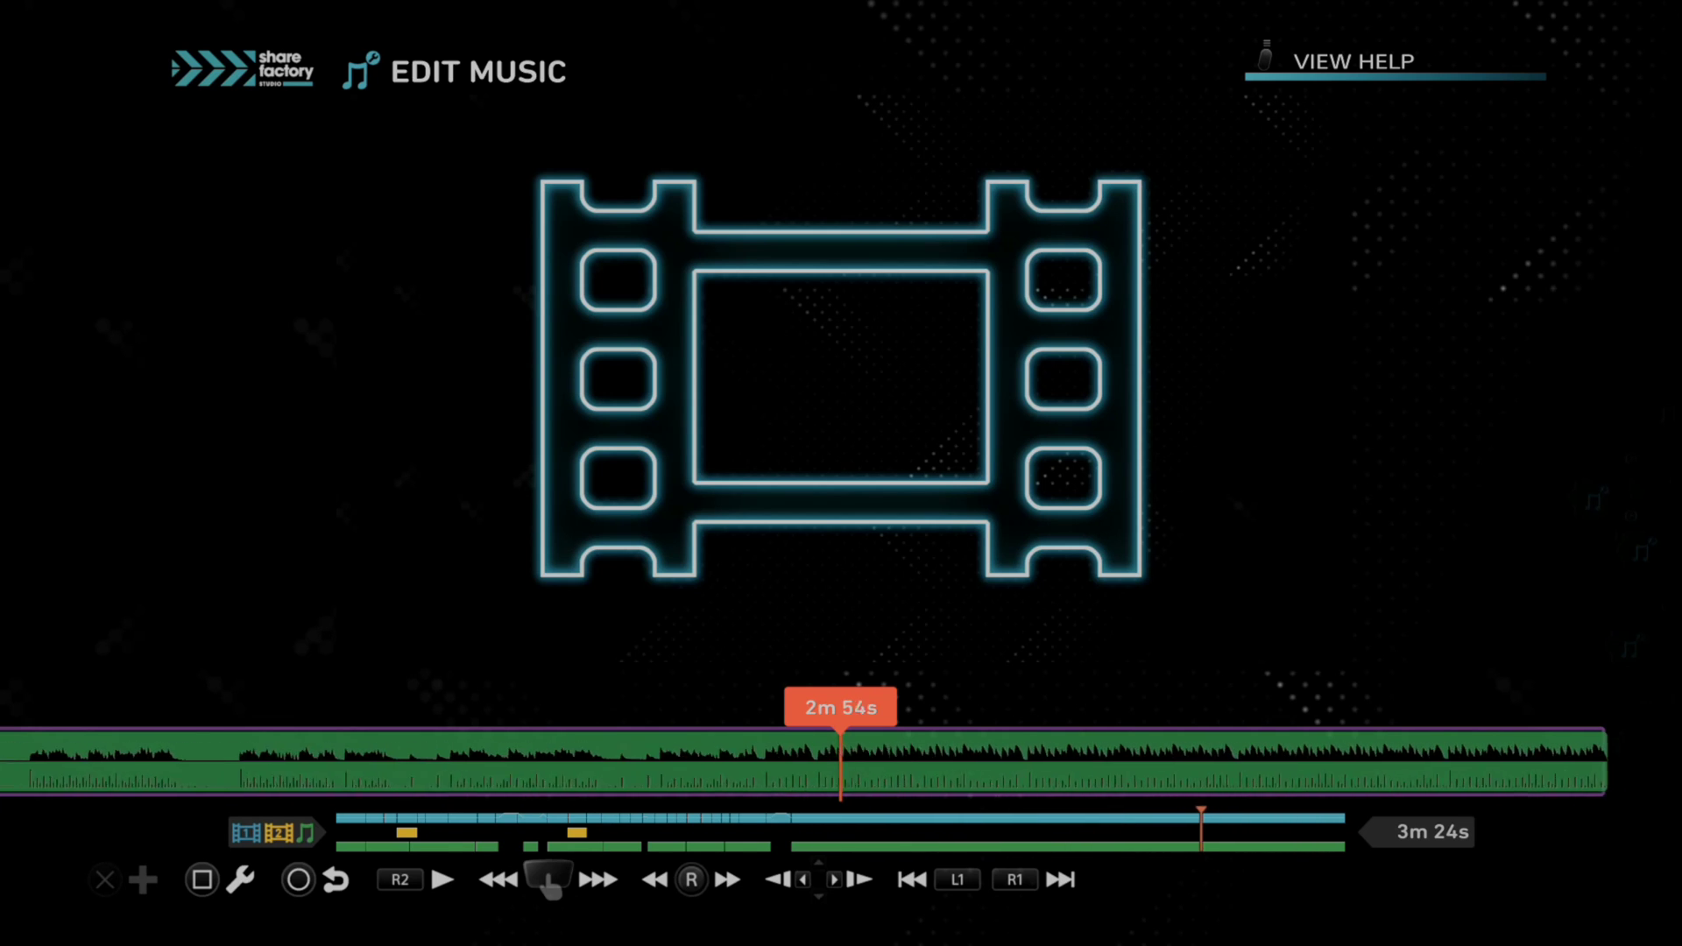
key("Left")
key("Left")
key("Left")
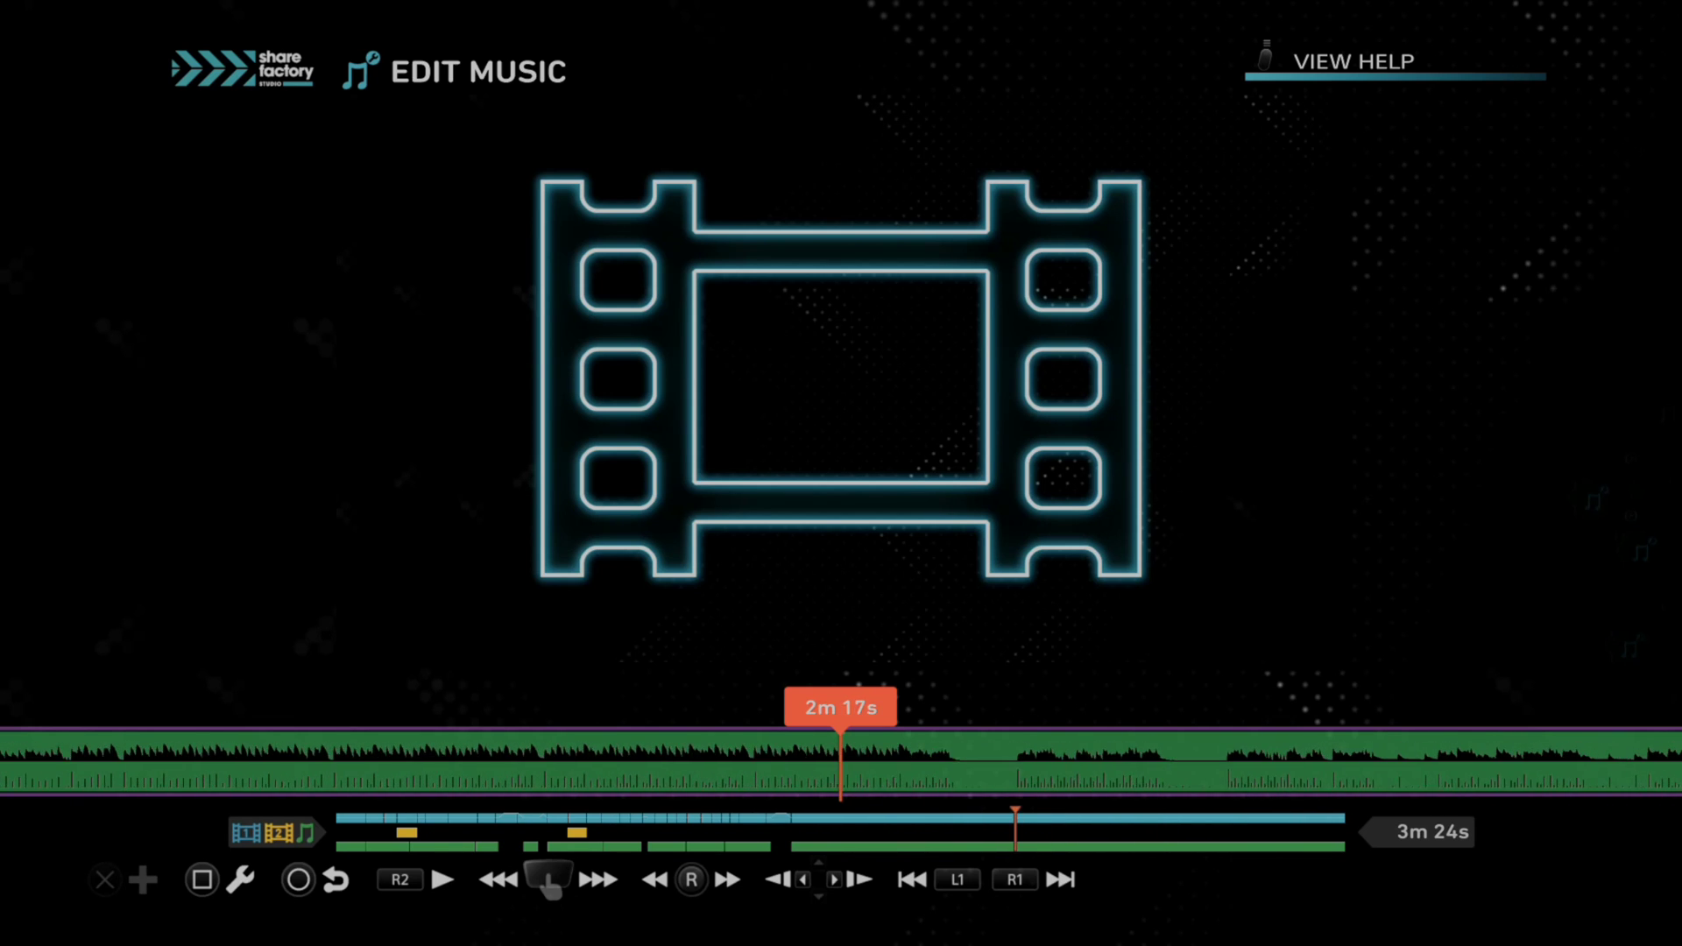
key("Escape")
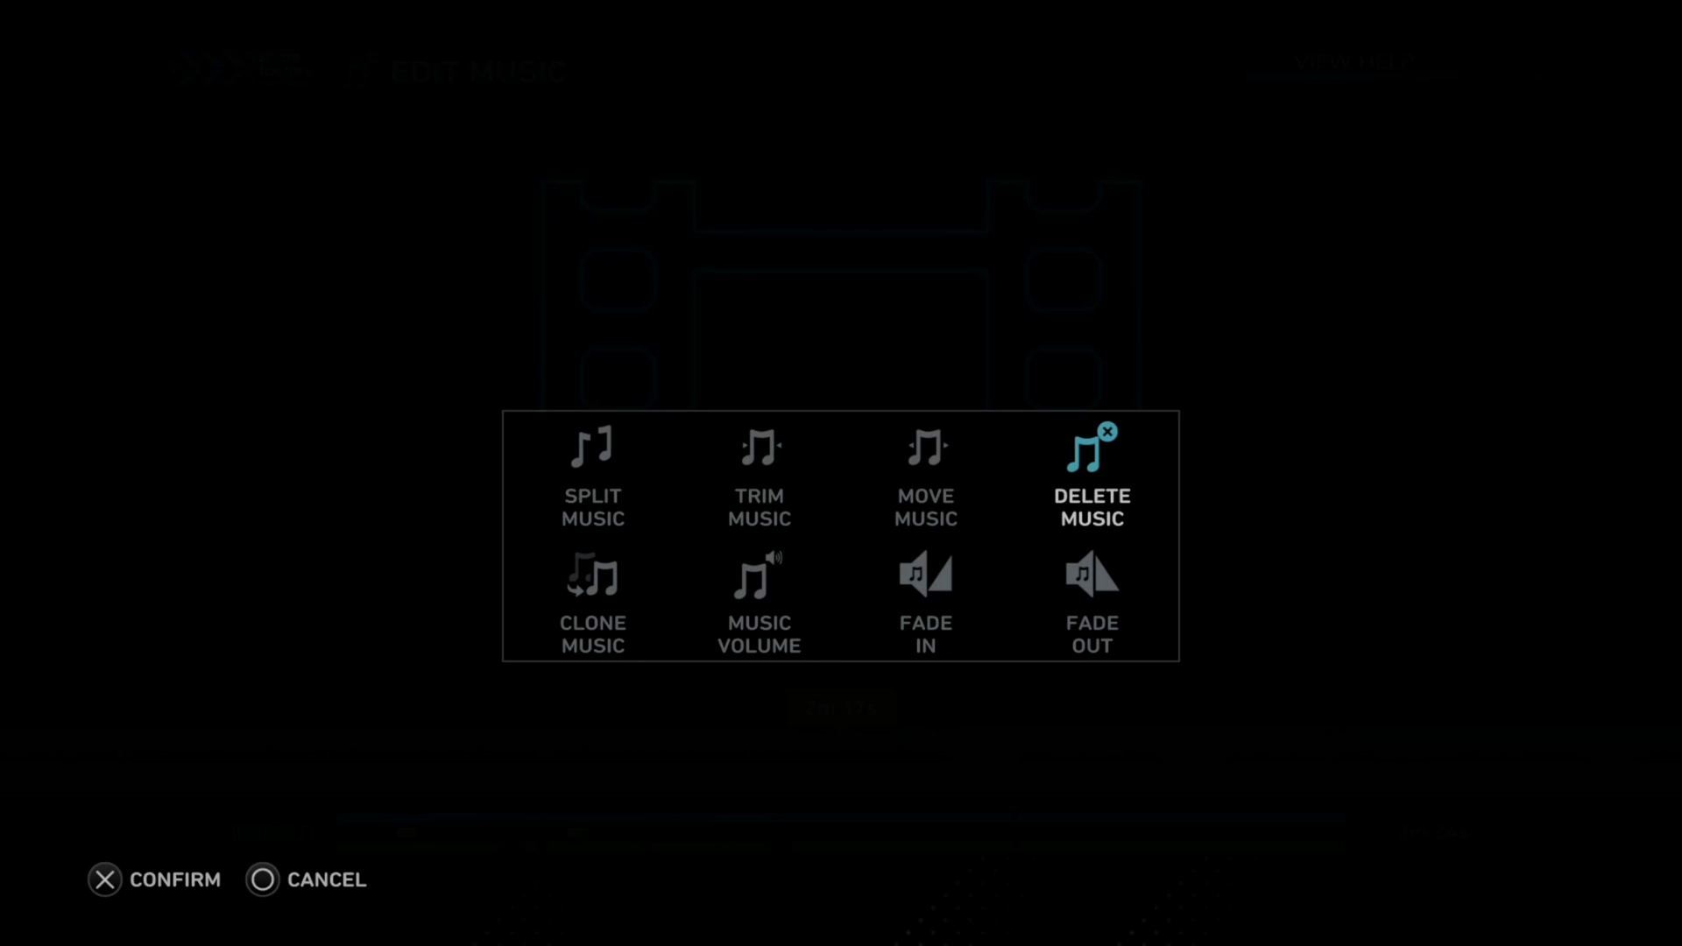
key("Left")
key("Left")
key("Left")
key("Return")
key("Return")
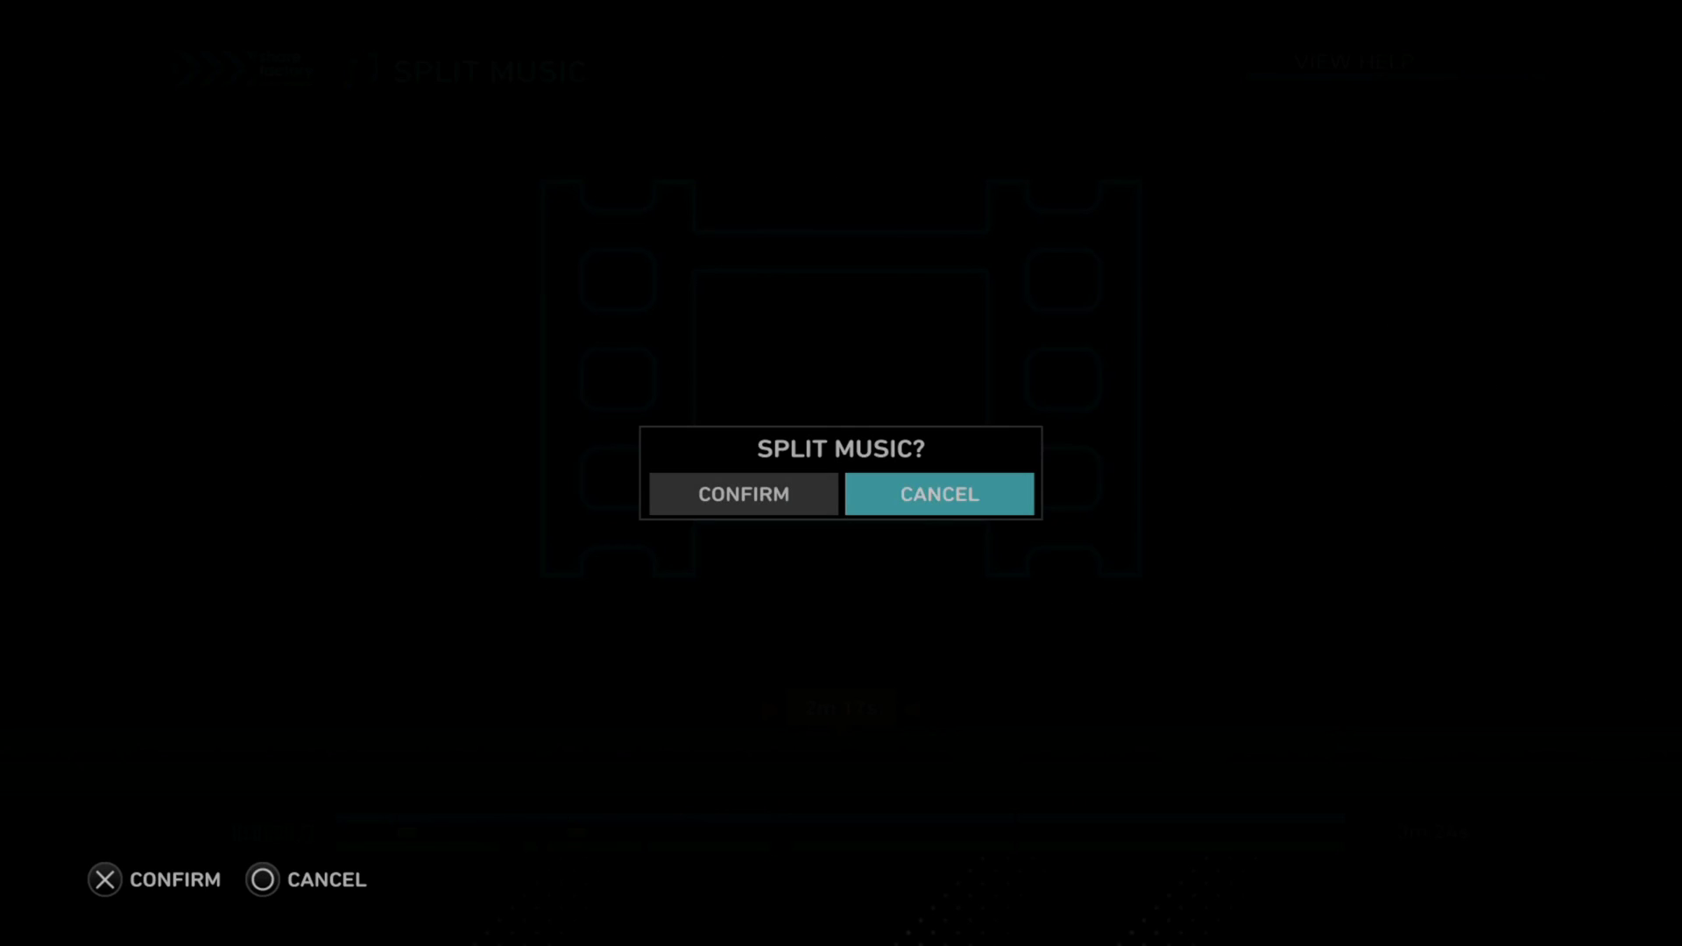
key("Left")
key("Return")
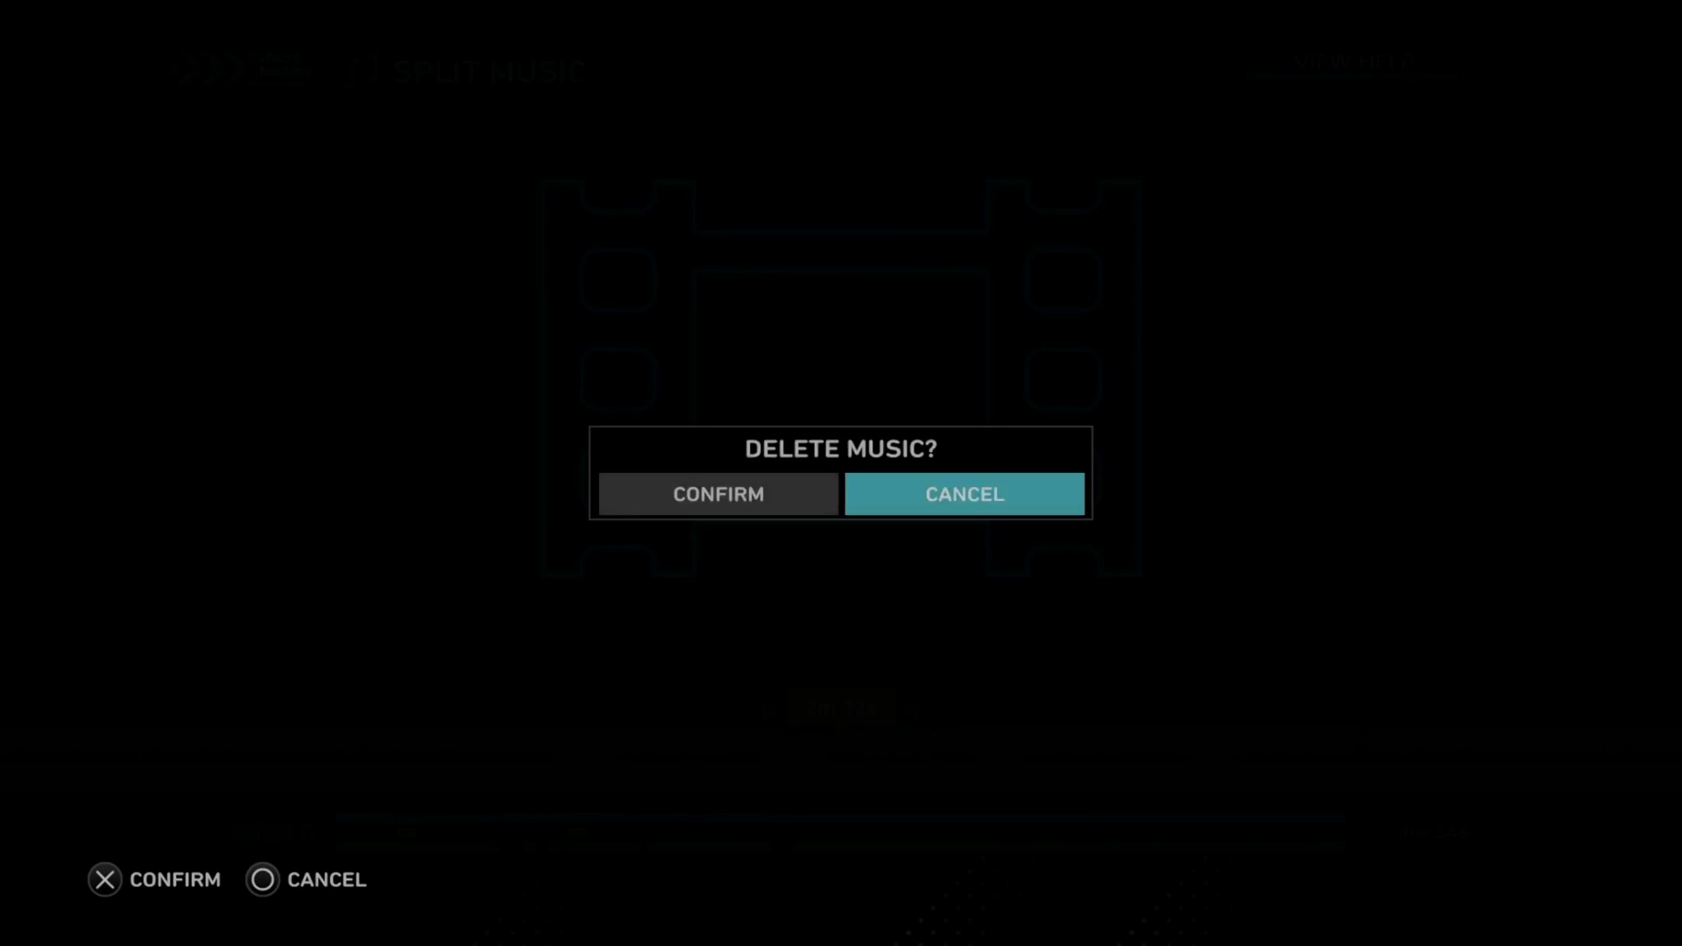